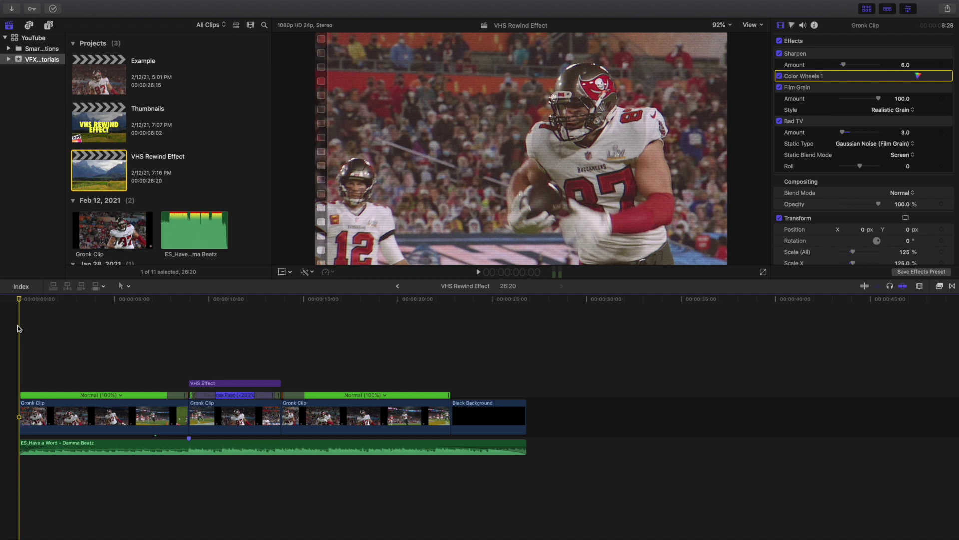
- Play back the VHS Rewind Effect project to review the rewind section, and return to the start of the timeline
key(space)
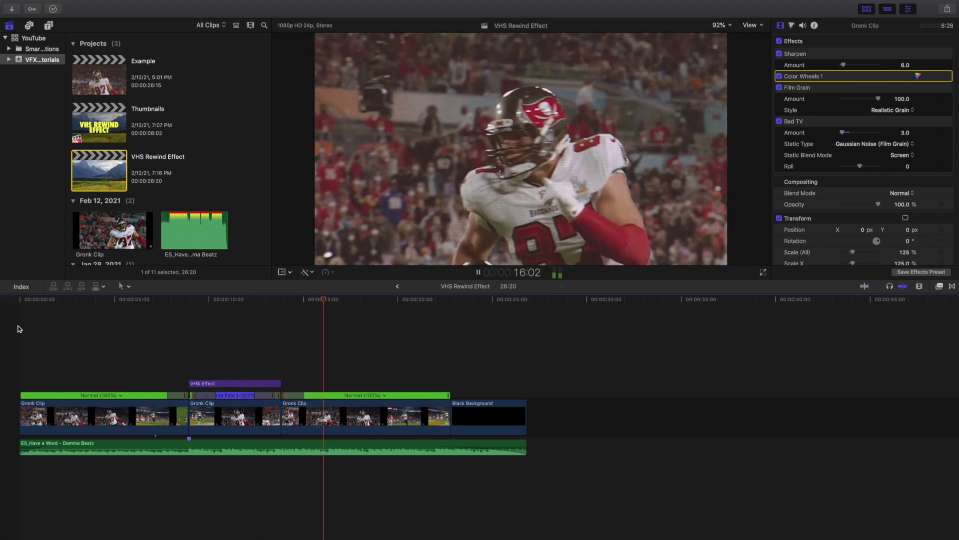
key(space)
click(120, 350)
click(131, 352)
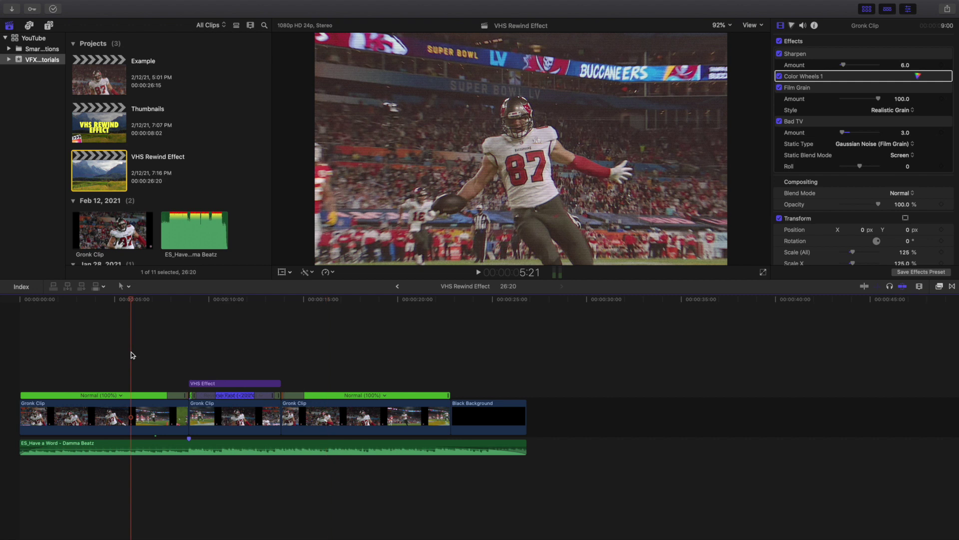
key(space)
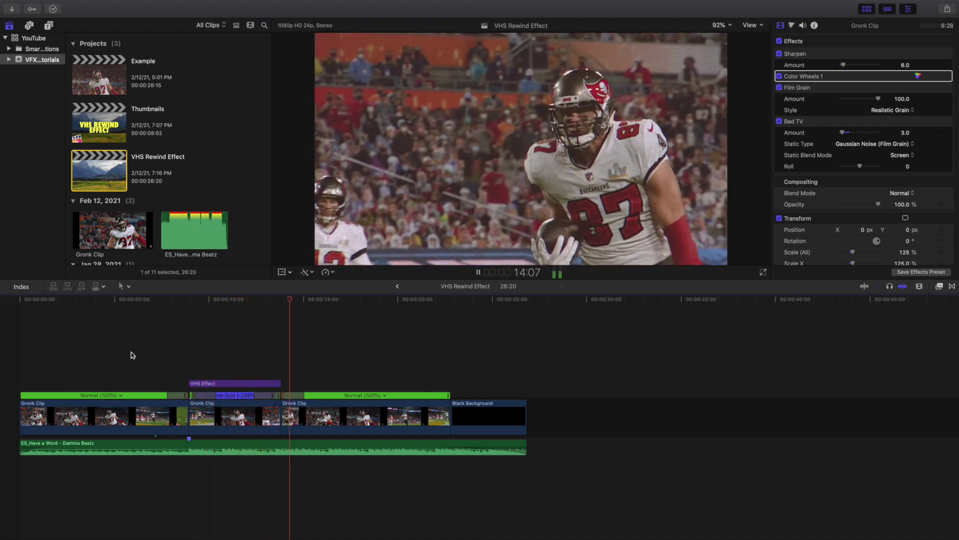
key(space)
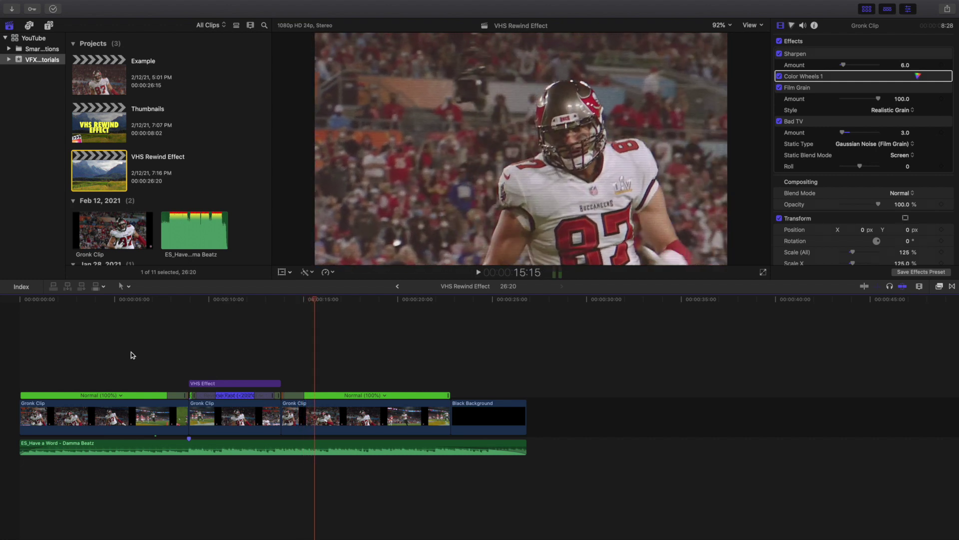
key(Home)
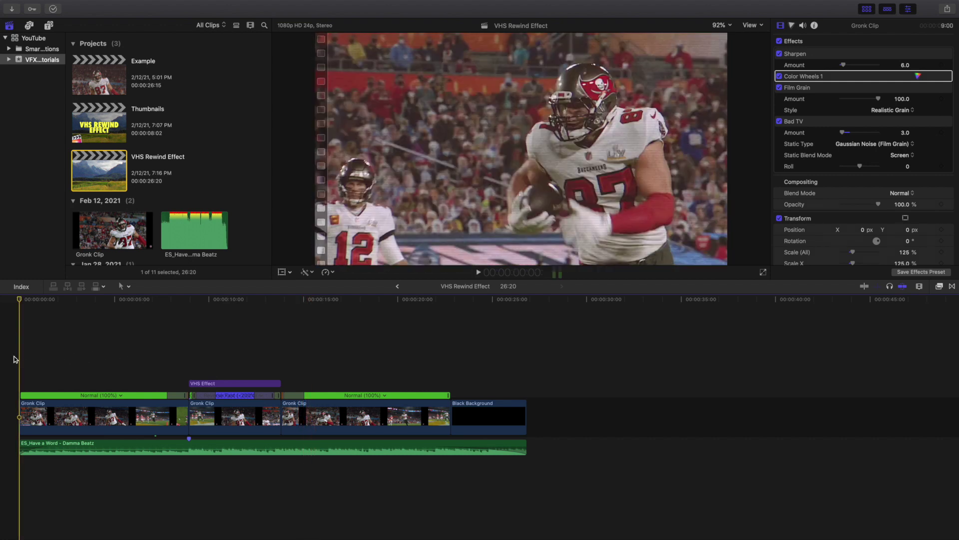
- Open the Example project and delete the second and third Gronk Clip copies and the marker at the end of the first clip
double_click(105, 86)
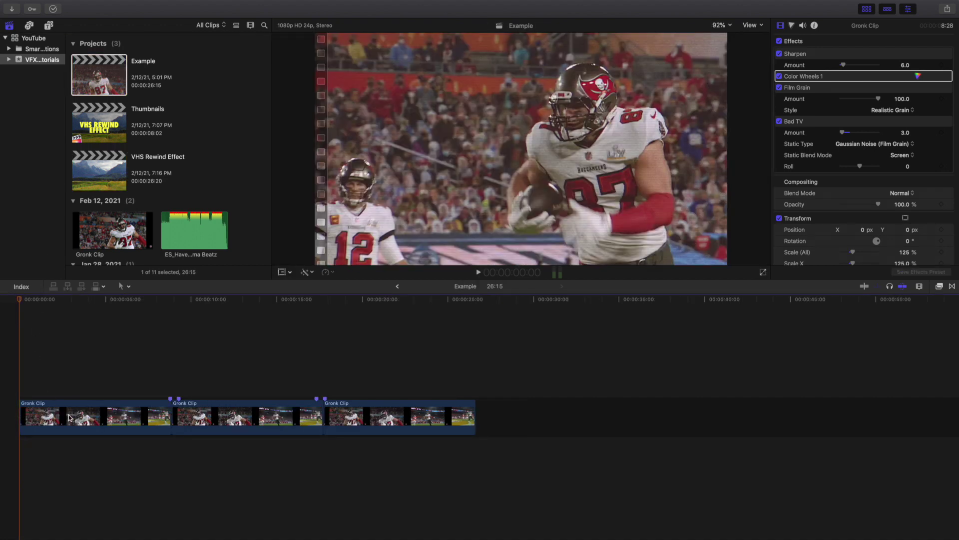
click(213, 413)
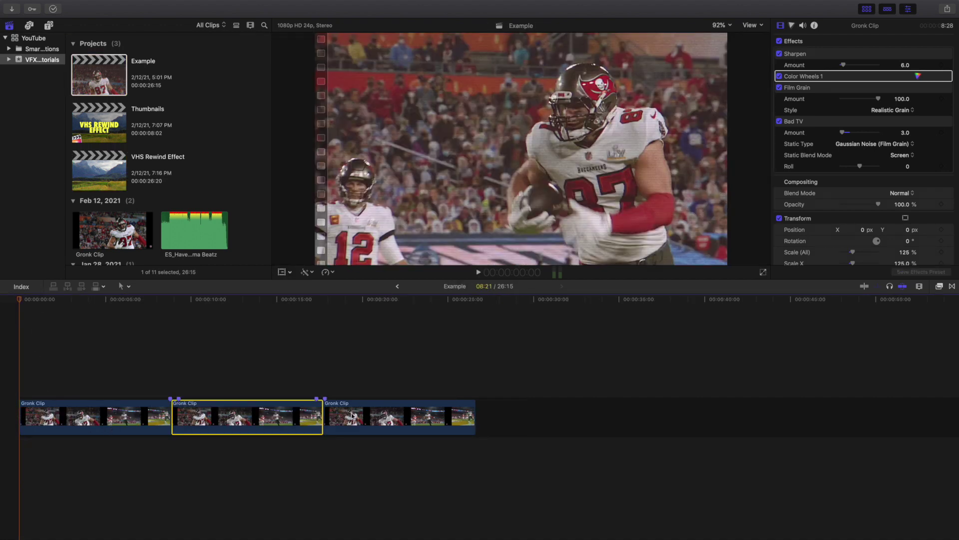
super+click(389, 416)
key(Delete)
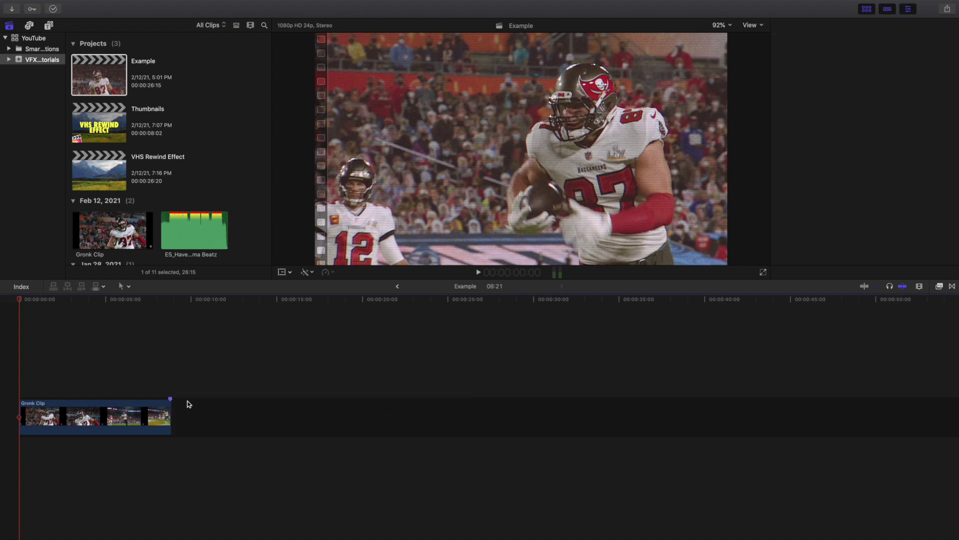
right_click(171, 400)
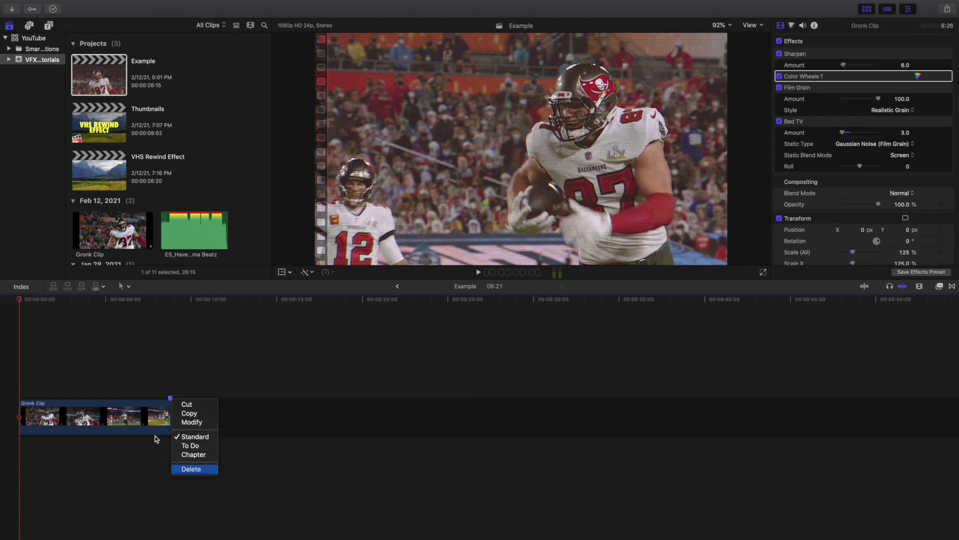
click(192, 469)
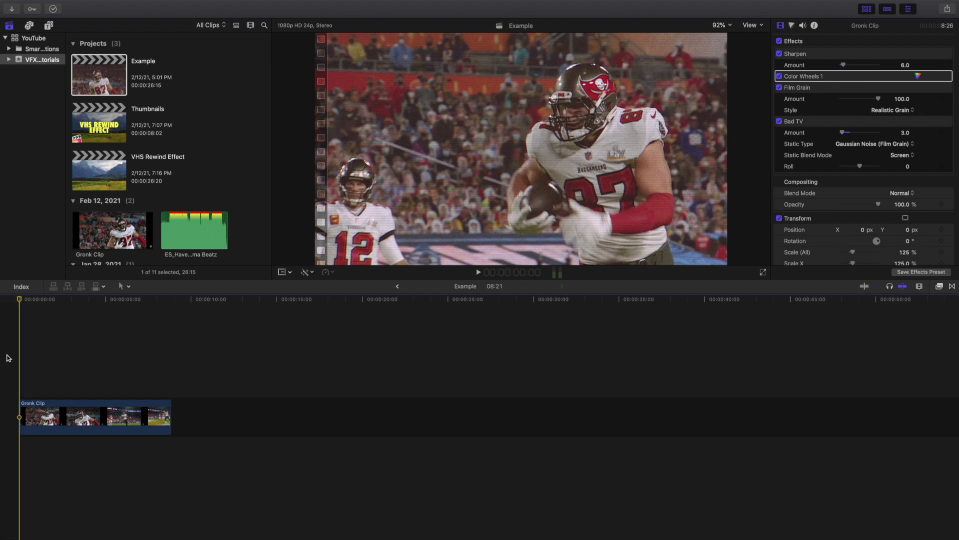
- Remove the Sharpen, Color Wheels 1, Film Grain and Bad TV effects from the remaining Gronk Clip
key(super+equal)
key(super+equal)
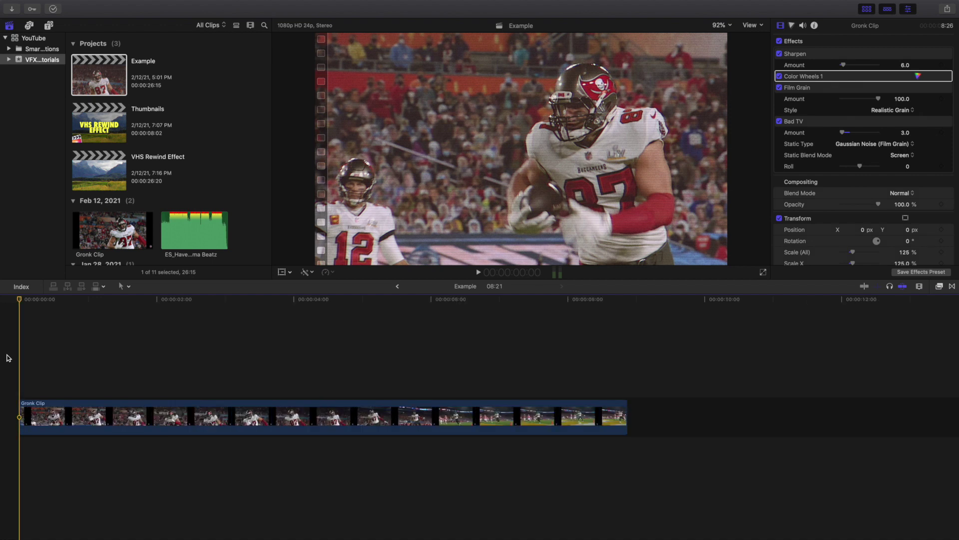
click(144, 411)
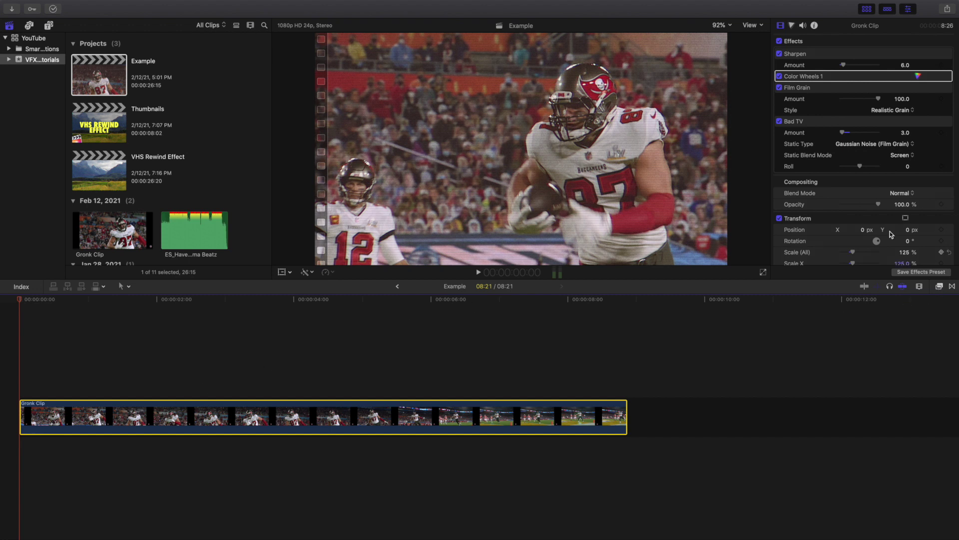
click(816, 56)
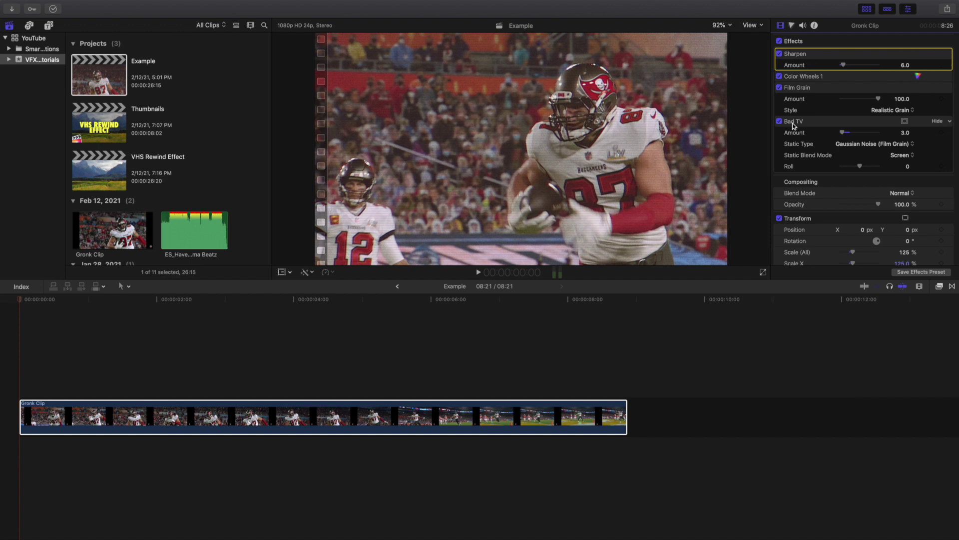
shift+click(810, 79)
shift+click(816, 90)
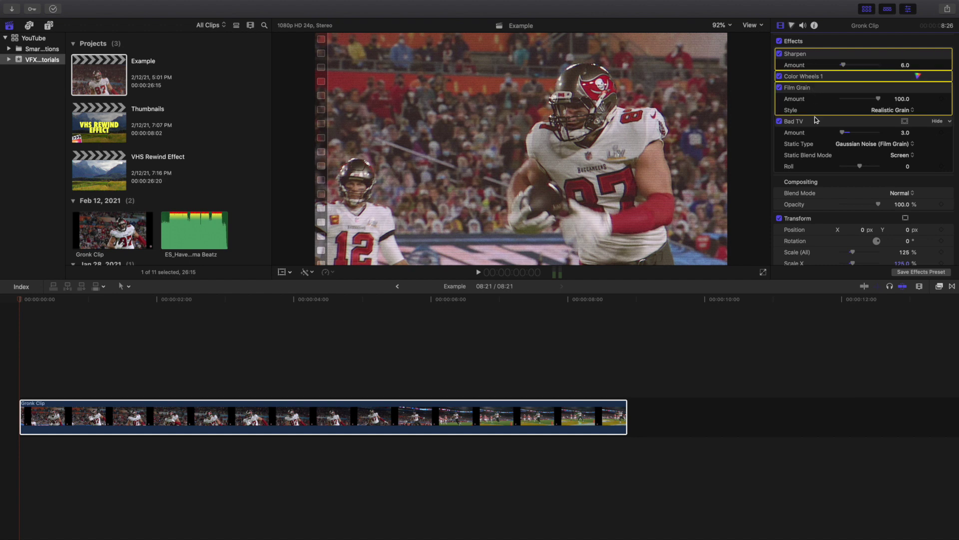
shift+click(816, 129)
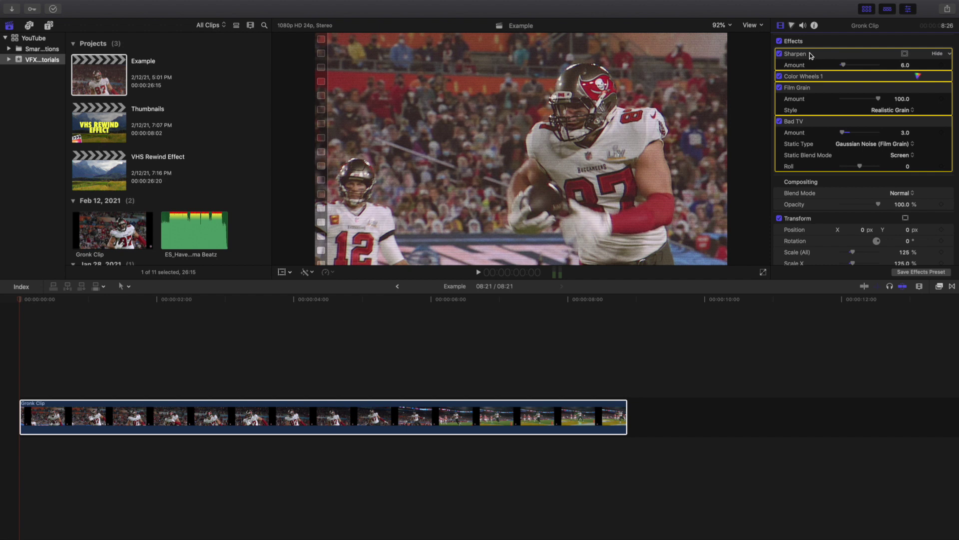
click(297, 408)
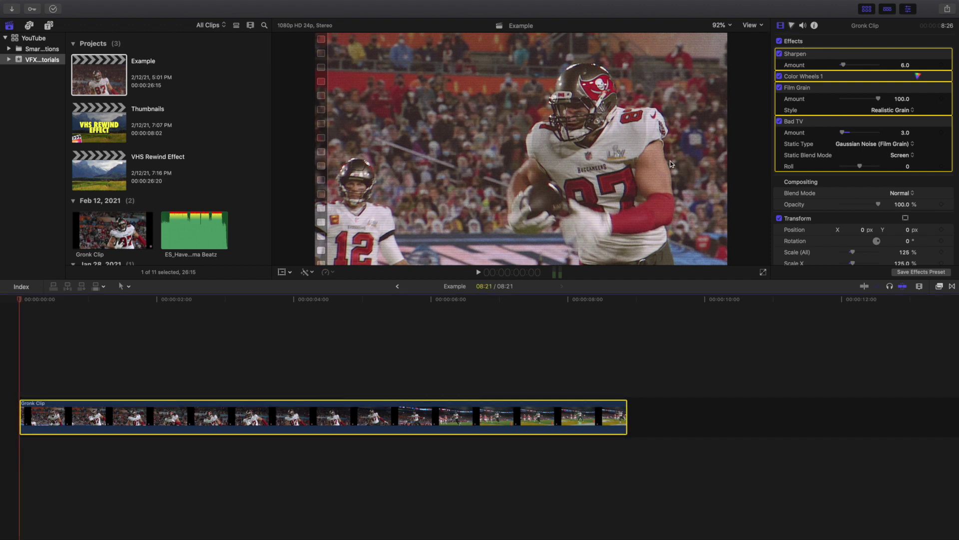
click(810, 120)
key(Delete)
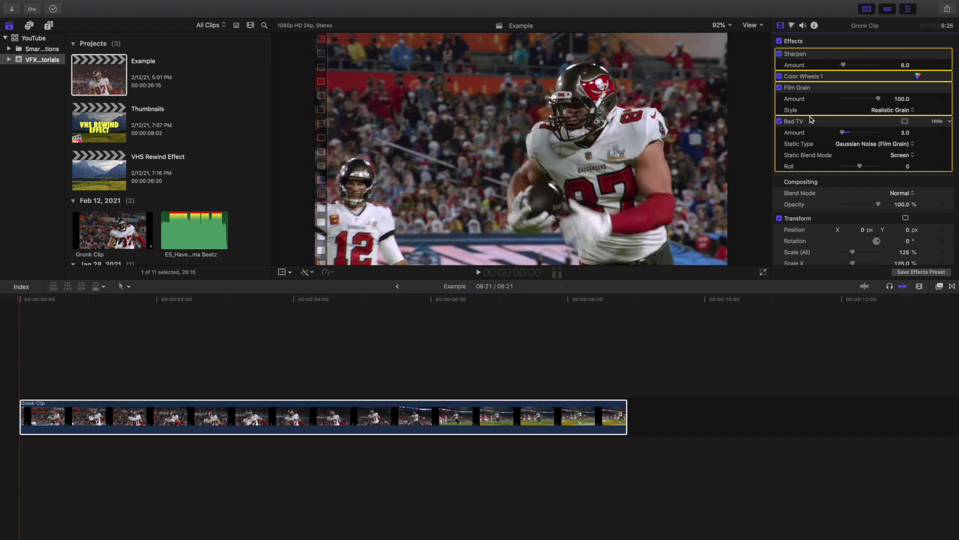
click(1, 374)
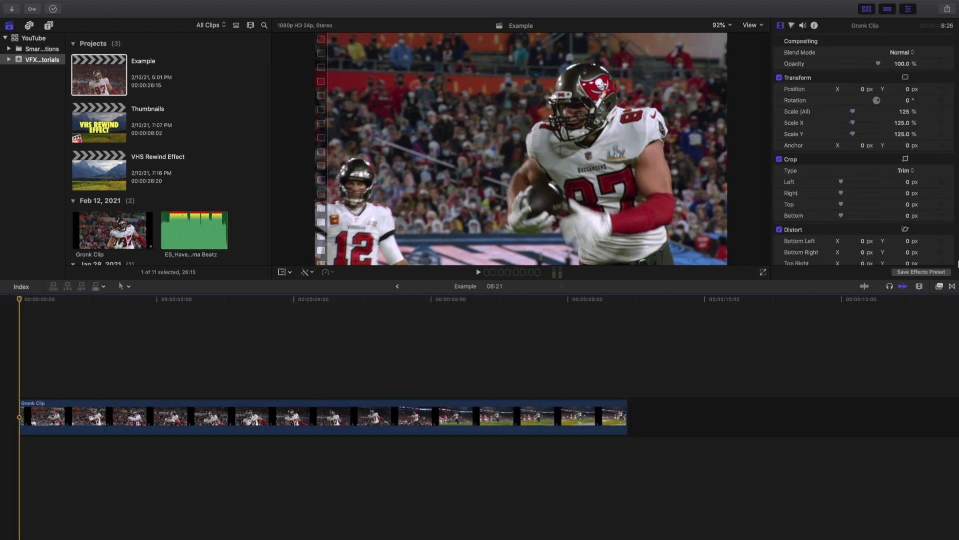
- Search all video effects for "sharpen" and apply the standard Sharpen effect to the Gronk Clip
click(939, 287)
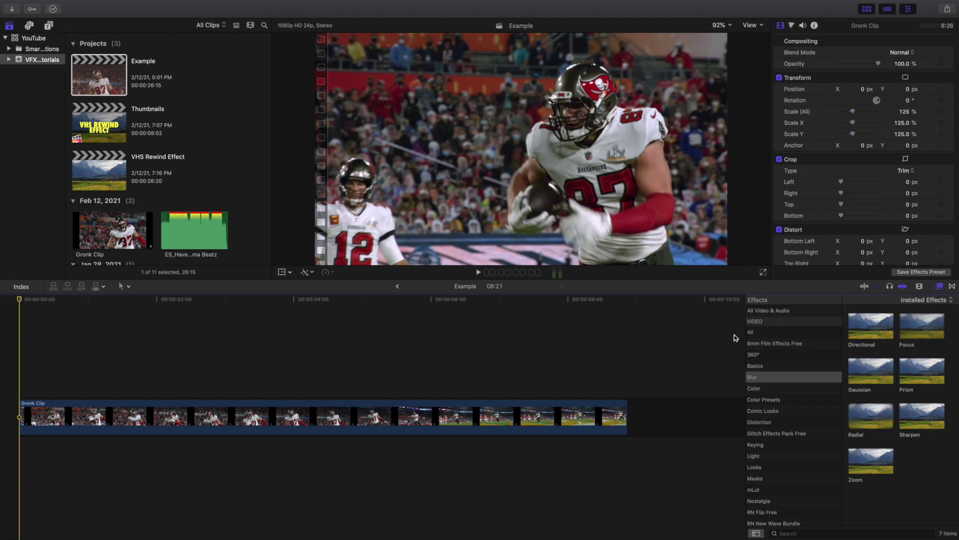
click(762, 332)
click(793, 533)
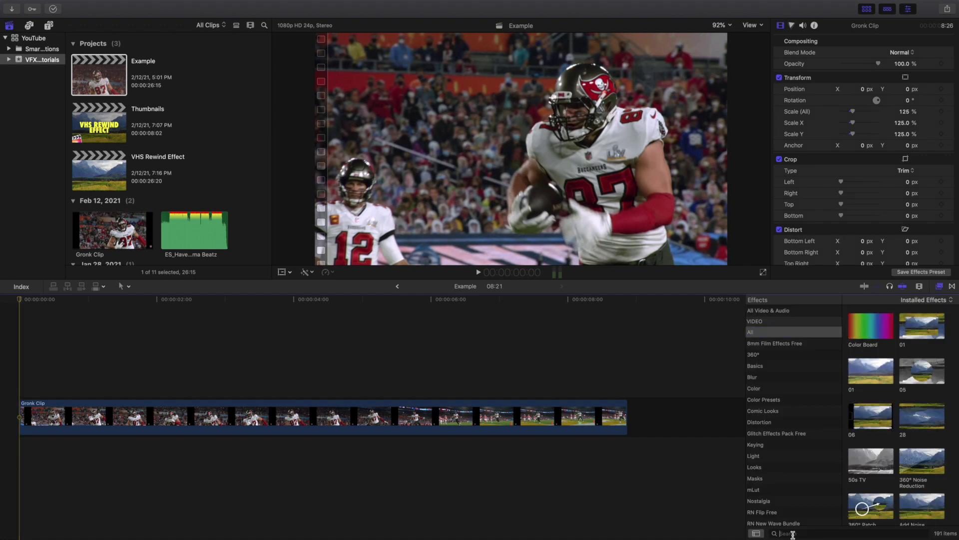
text(sh)
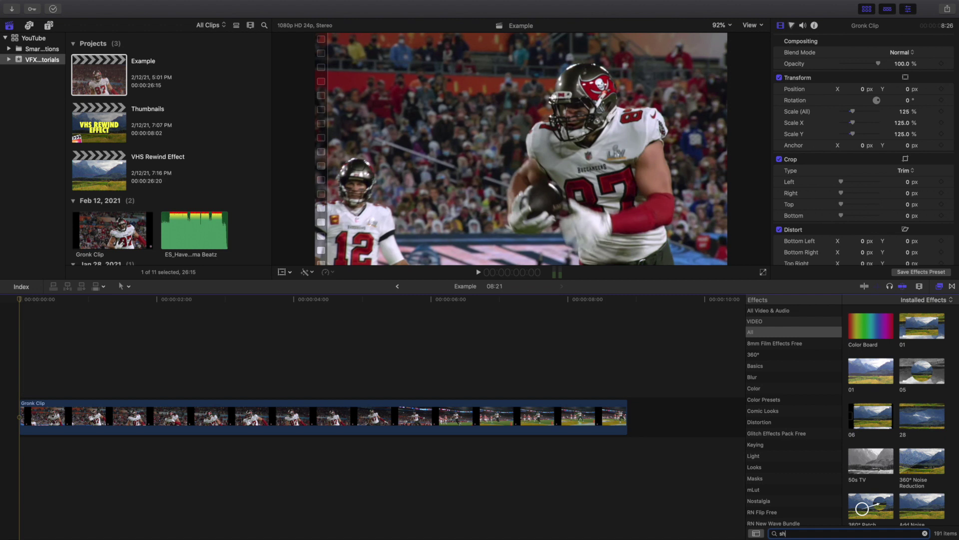
text(a)
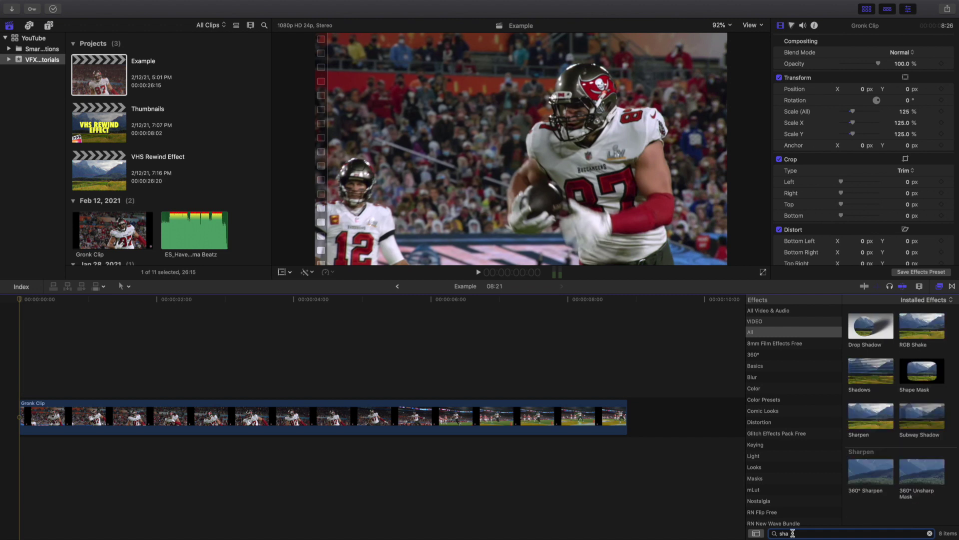
text(rpen)
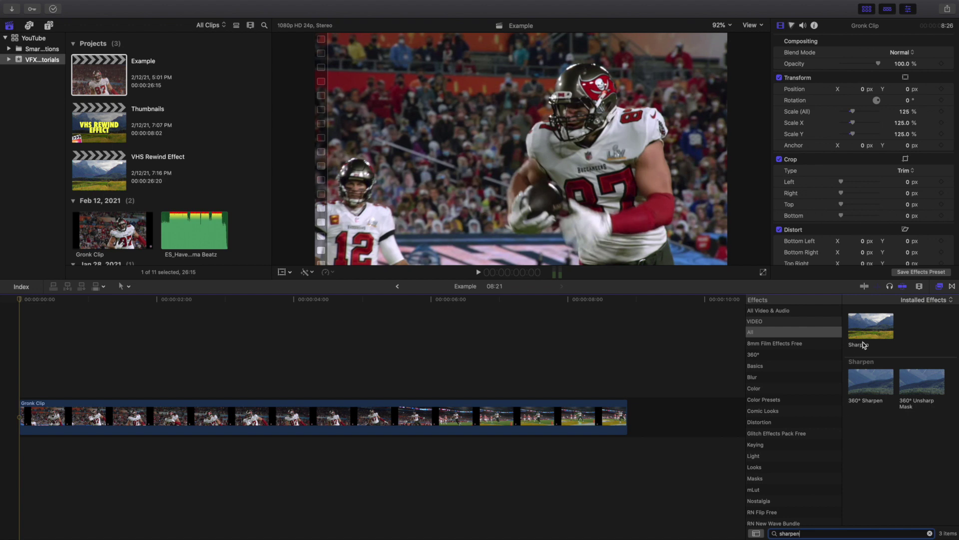
drag(873, 329, 328, 416)
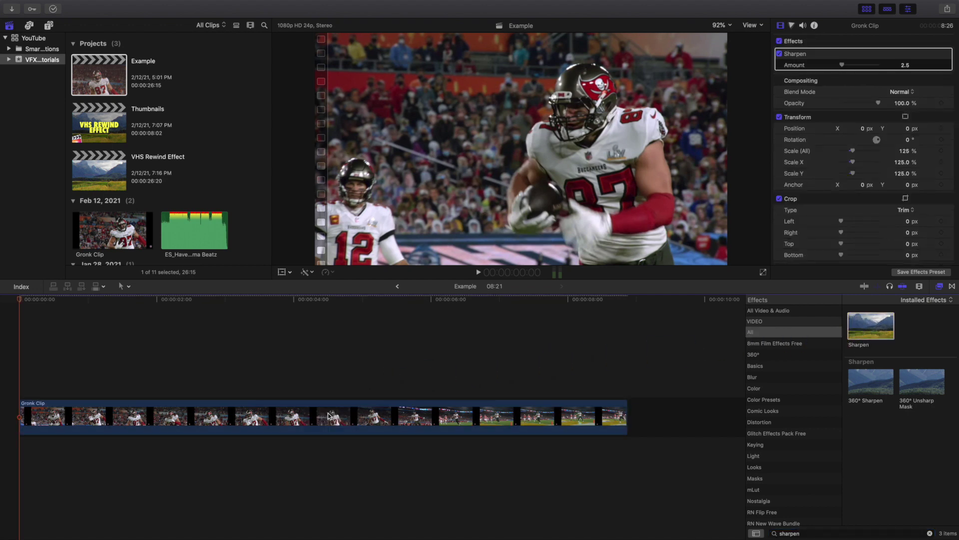
click(934, 286)
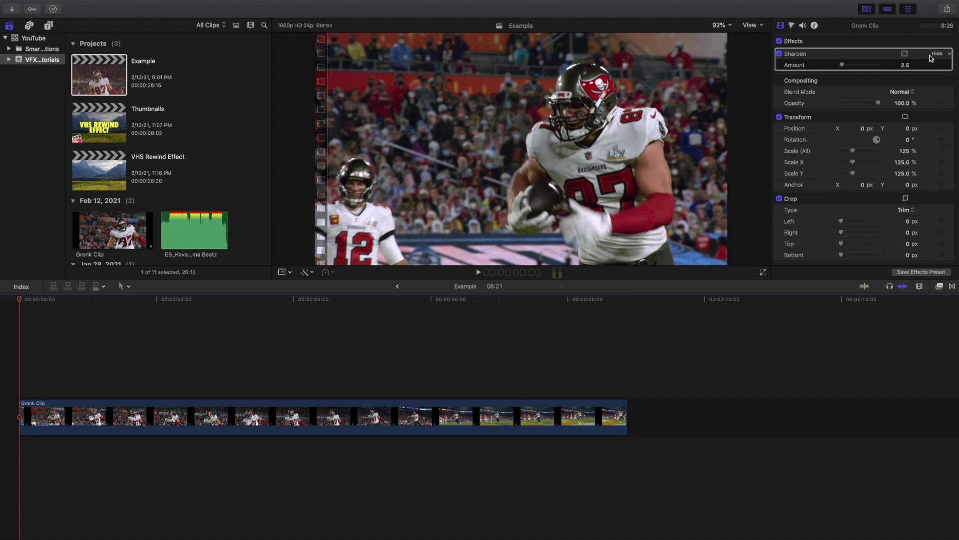
- Set the Sharpen effect's amount to 6
click(907, 65)
text(6)
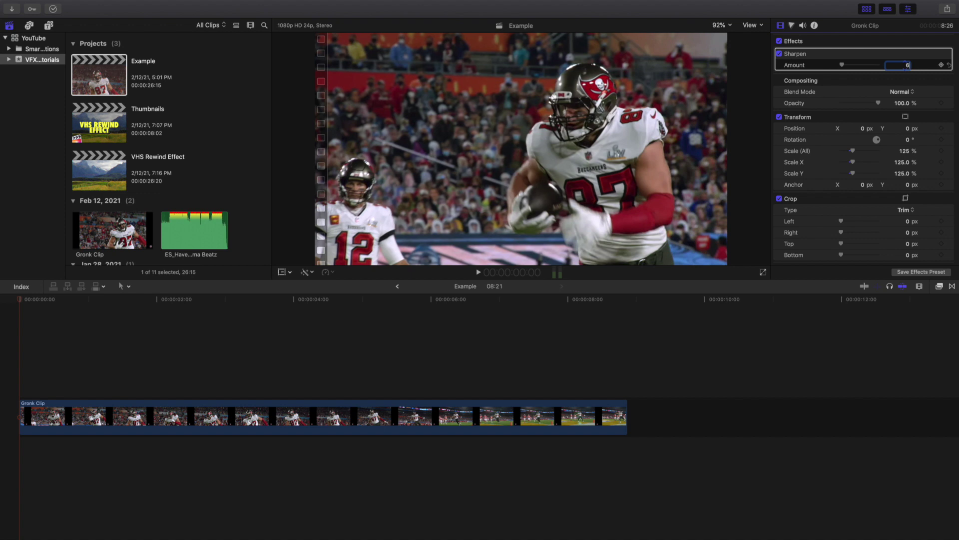
key(Return)
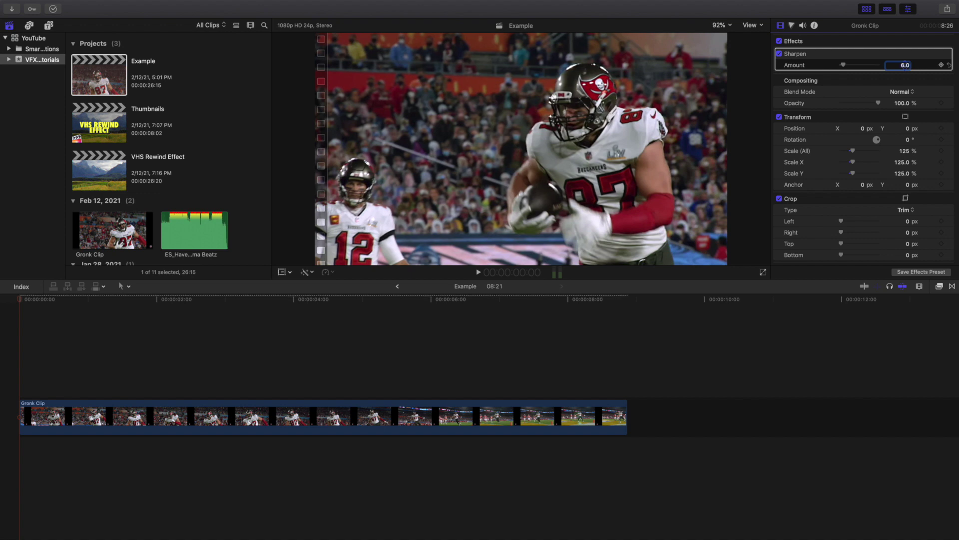
- Switch the Gronk Clip's Sharpen effect off and back on to compare the image with and without it
click(94, 404)
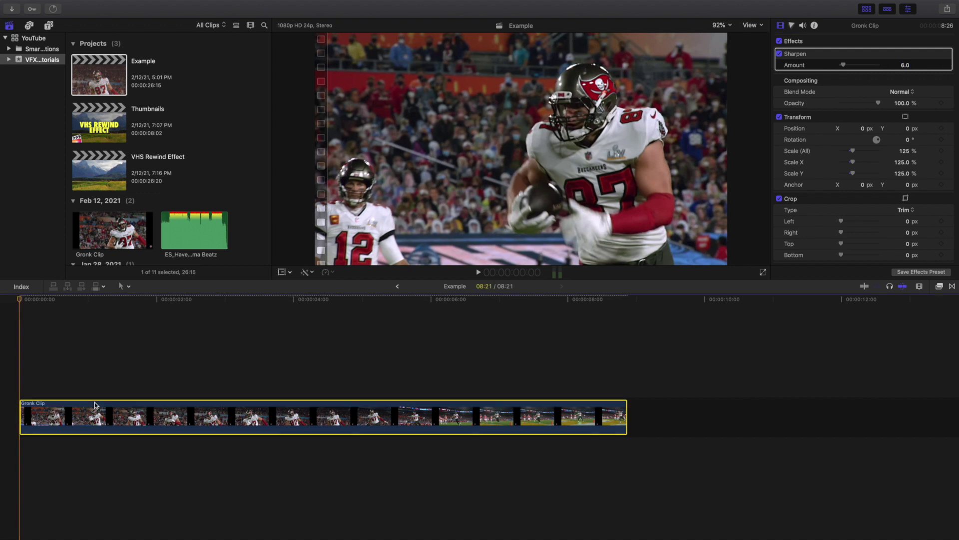
click(880, 56)
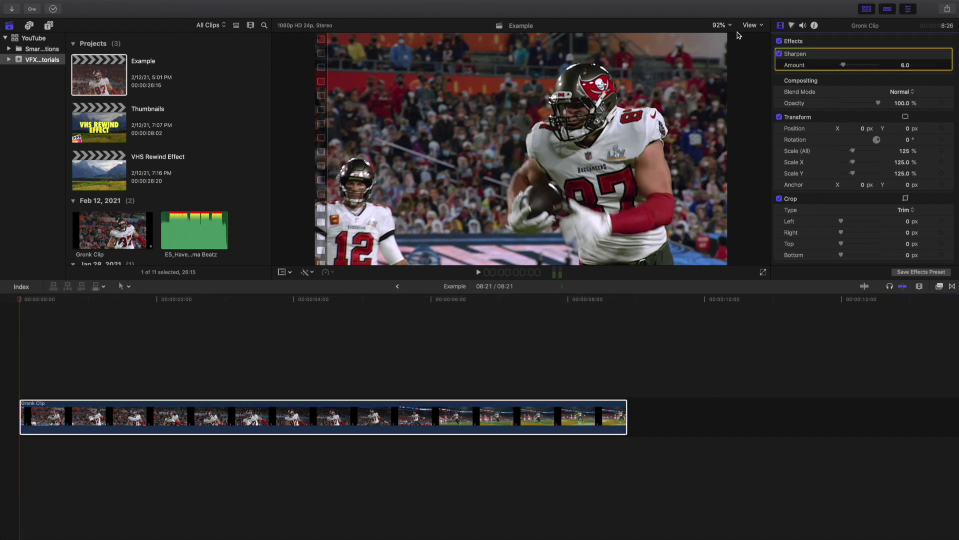
click(779, 53)
click(779, 53)
click(9, 390)
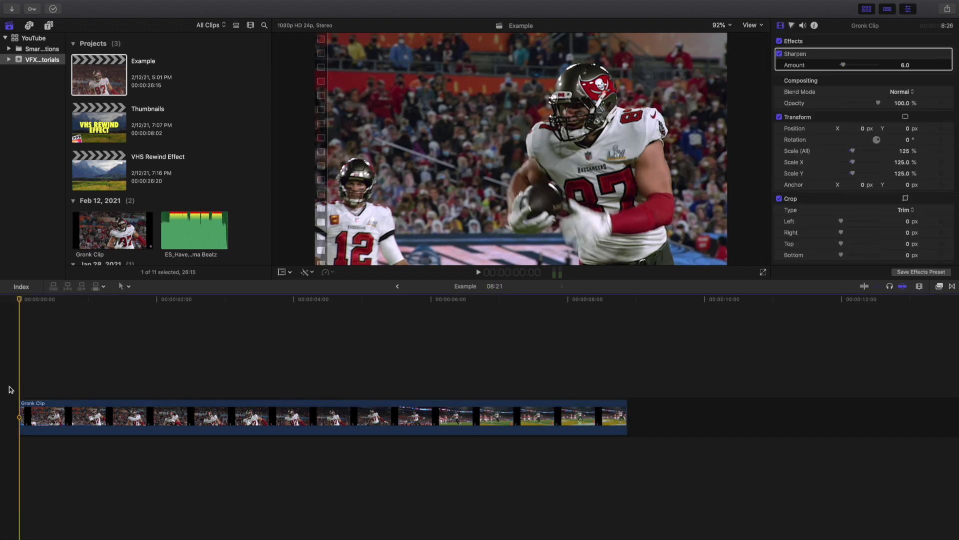
- Open the color correction controls for the Gronk Clip
click(66, 424)
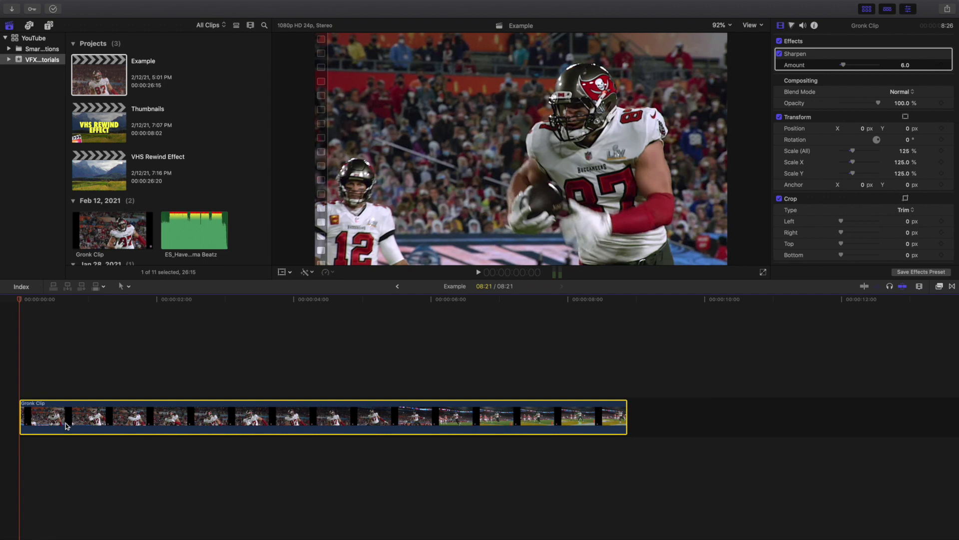
click(792, 25)
click(825, 42)
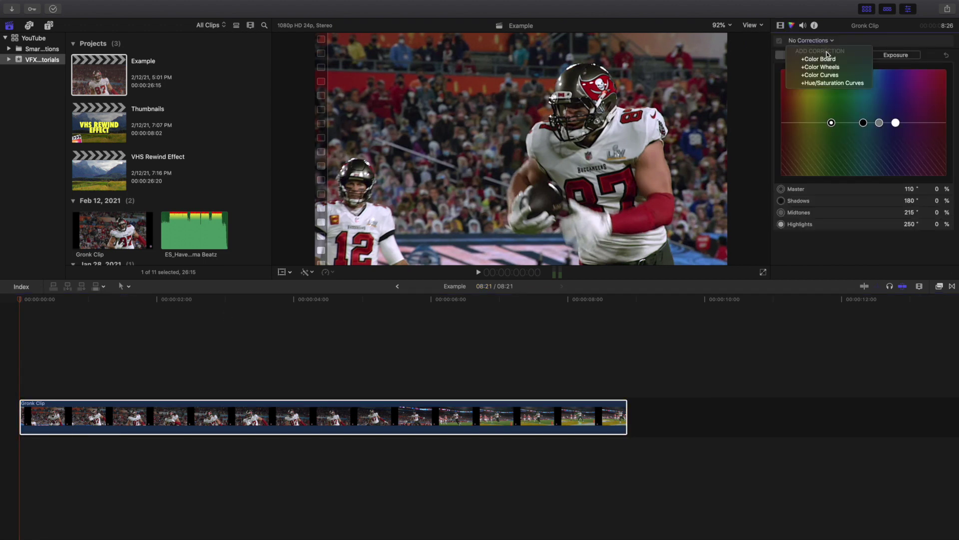
click(820, 59)
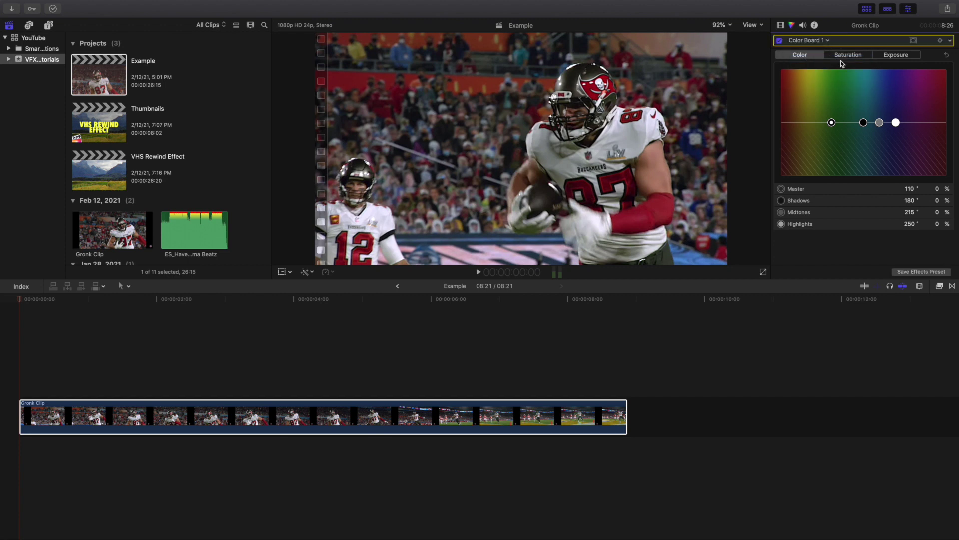
key(Delete)
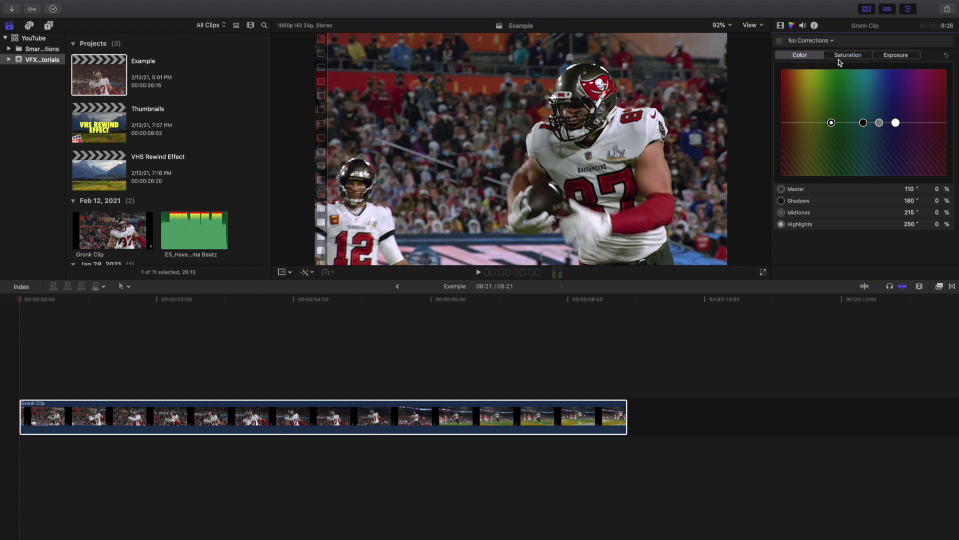
- Add a Color Wheels correction to the Gronk Clip
click(819, 43)
click(821, 67)
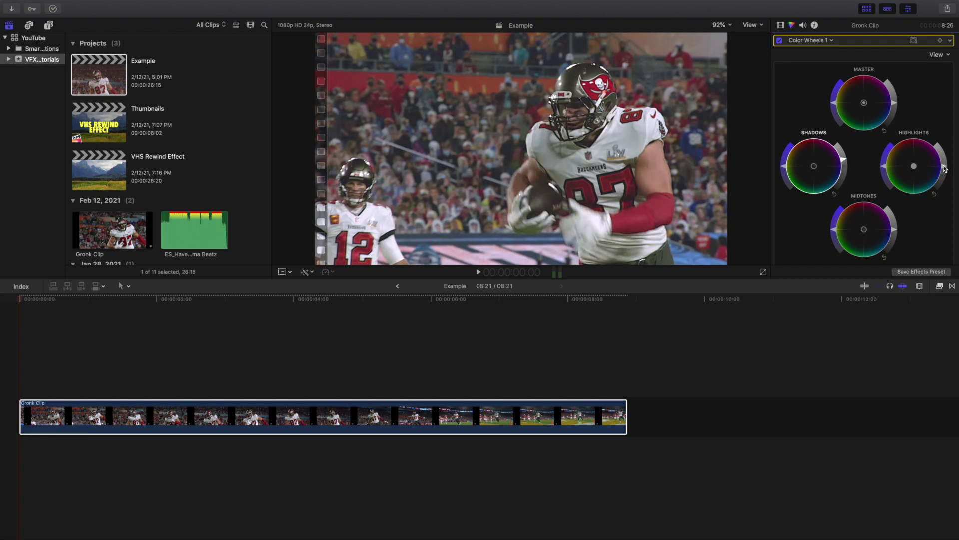
- Slightly lower the highlights brightness in the Color Wheels correction and shift the master color a little toward red
drag(944, 168, 944, 173)
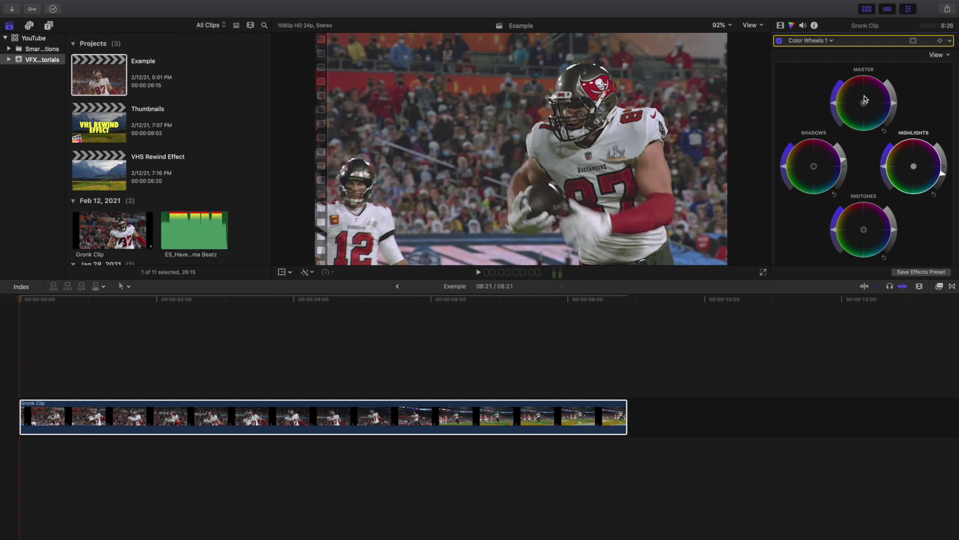
drag(864, 104, 860, 97)
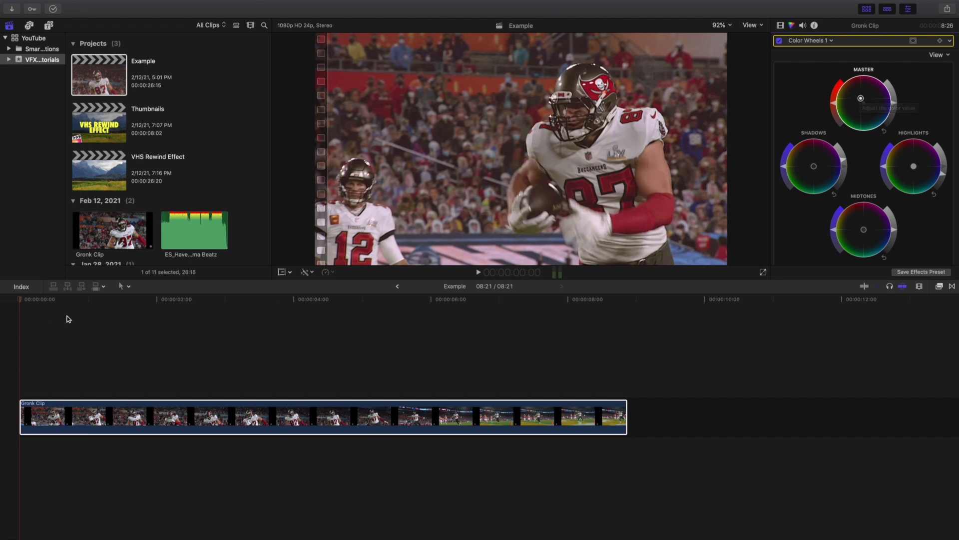
click(780, 25)
- Apply the Film Grain effect to the Gronk Clip and set its style to Realistic Grain
click(197, 406)
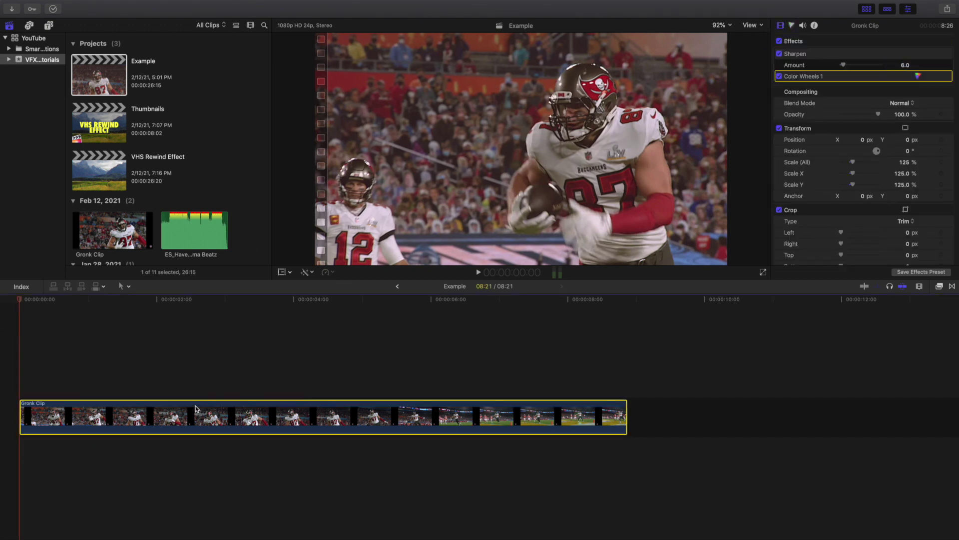
click(940, 286)
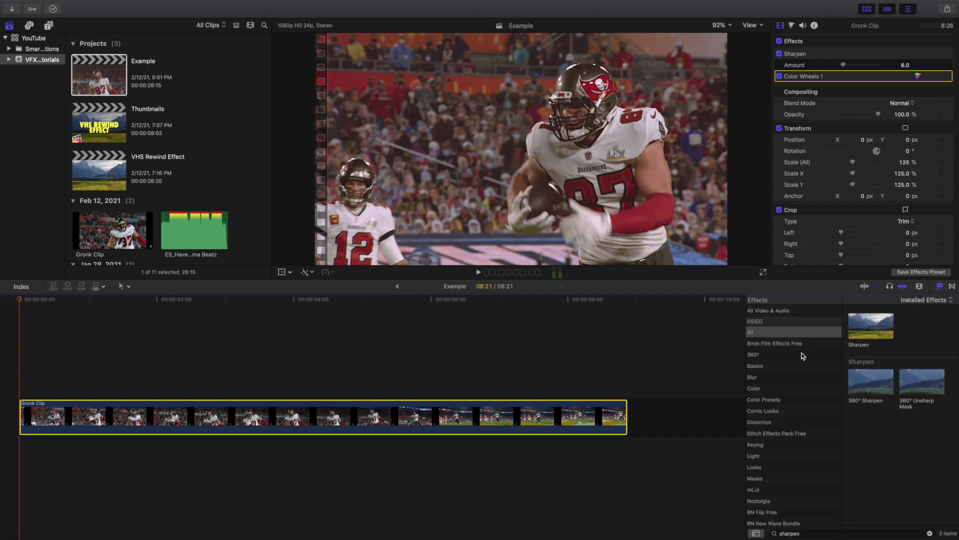
click(822, 534)
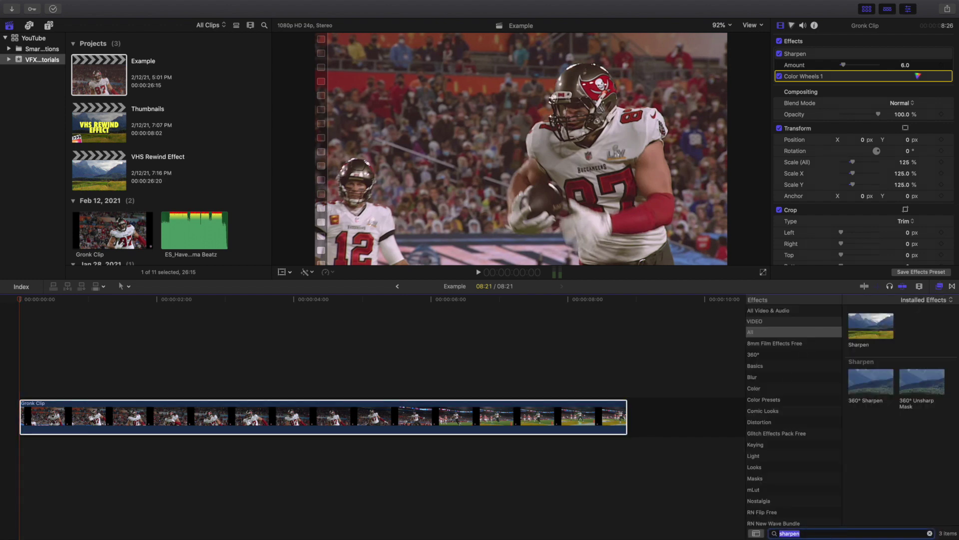
text(film)
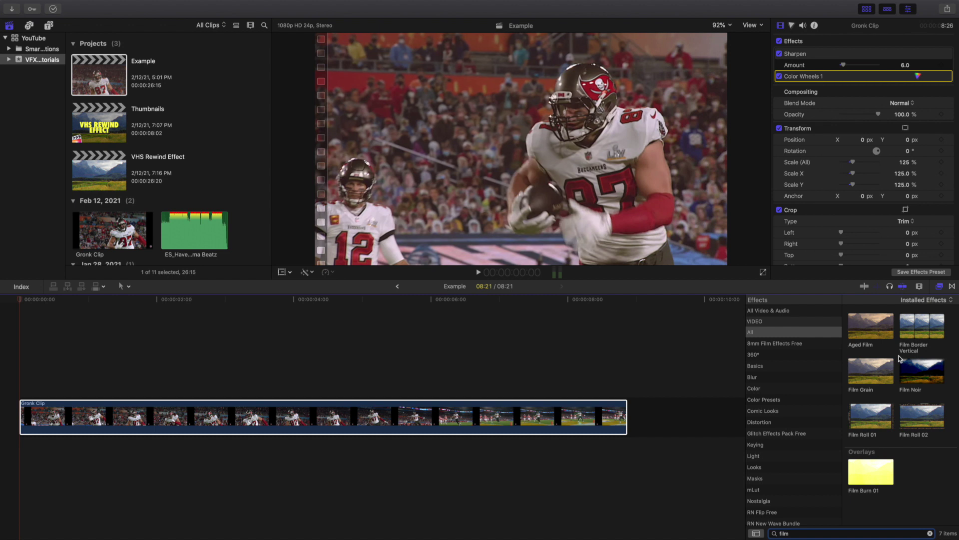
drag(869, 371, 534, 412)
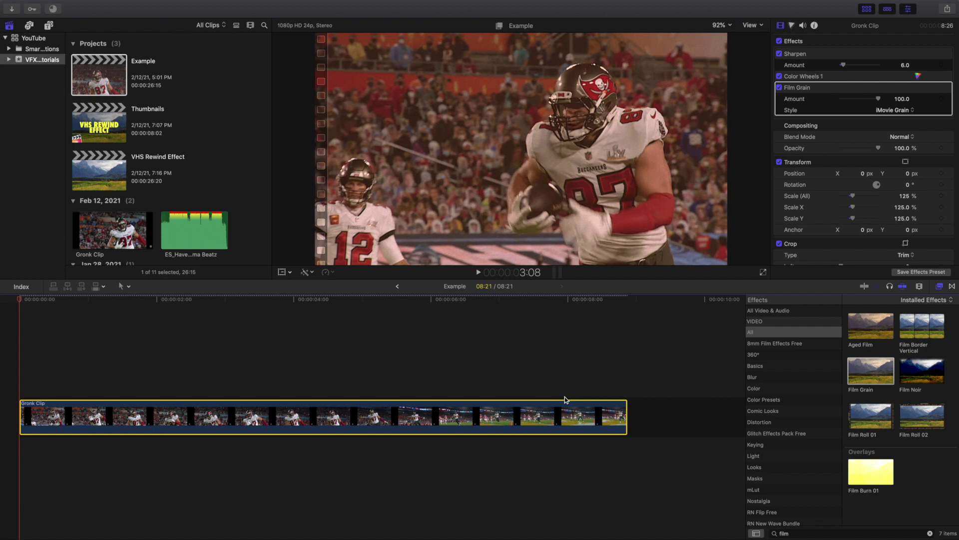
click(910, 111)
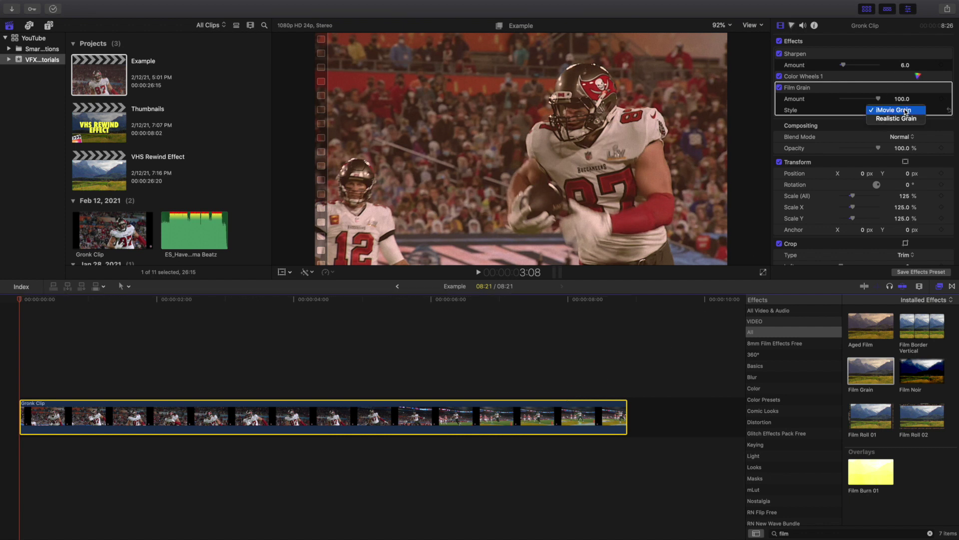
click(902, 119)
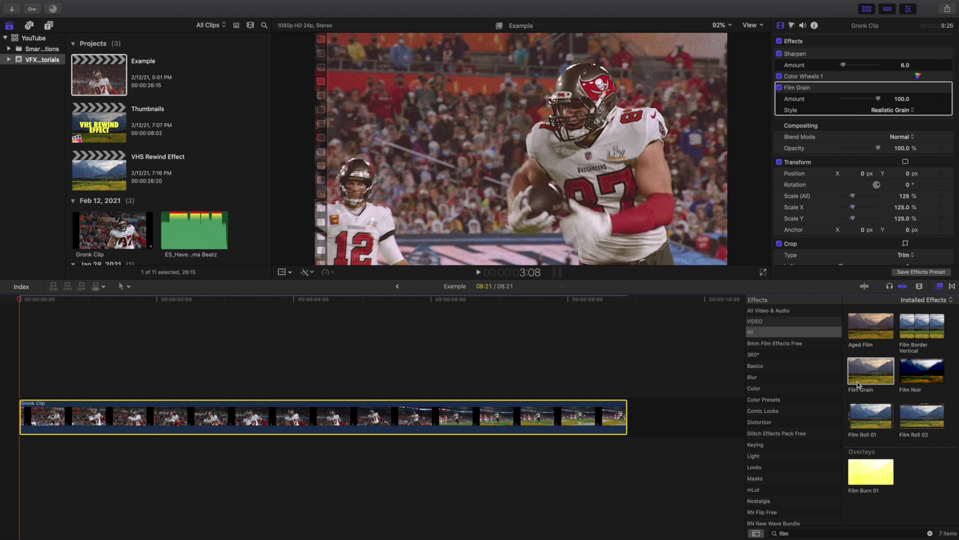
- Find the Bad TV effect and apply it to the Gronk Clip
click(930, 533)
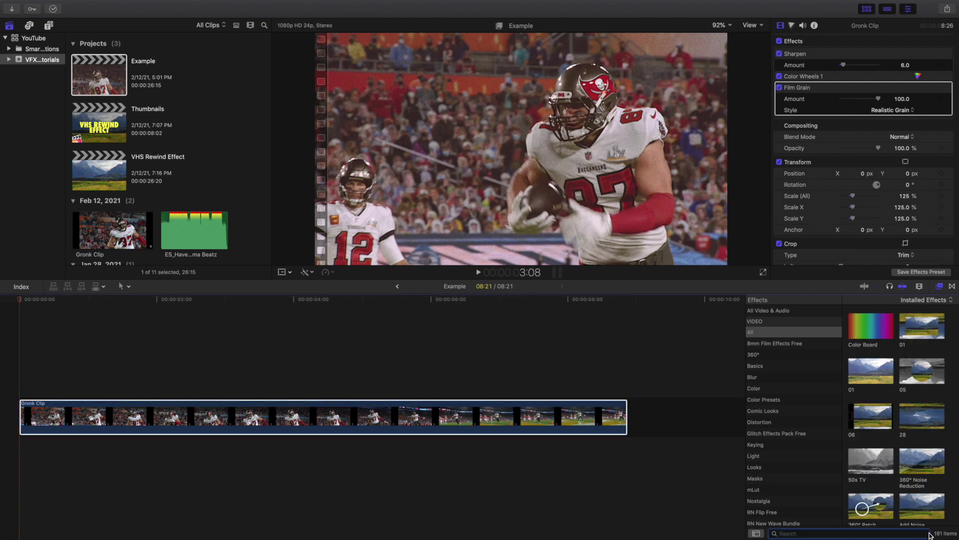
text(bad)
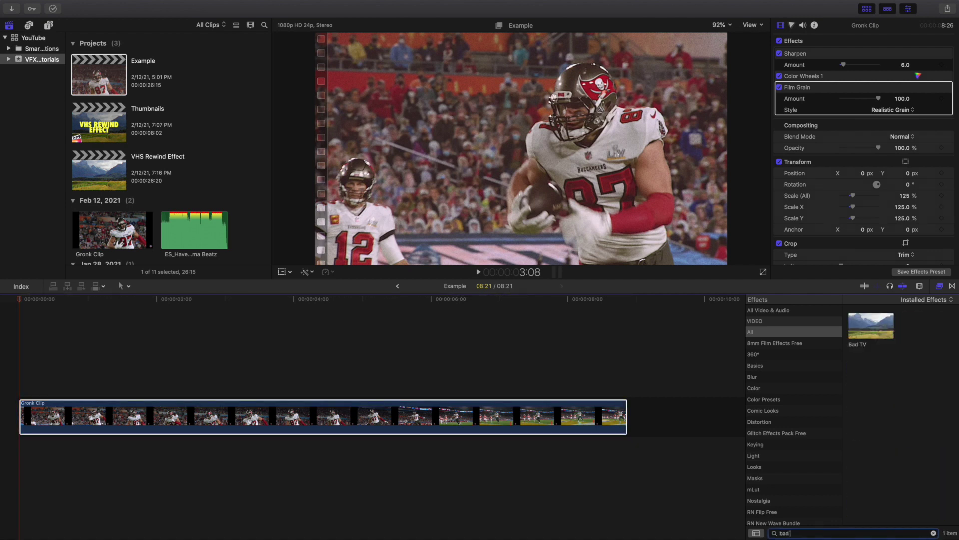
drag(866, 326, 413, 414)
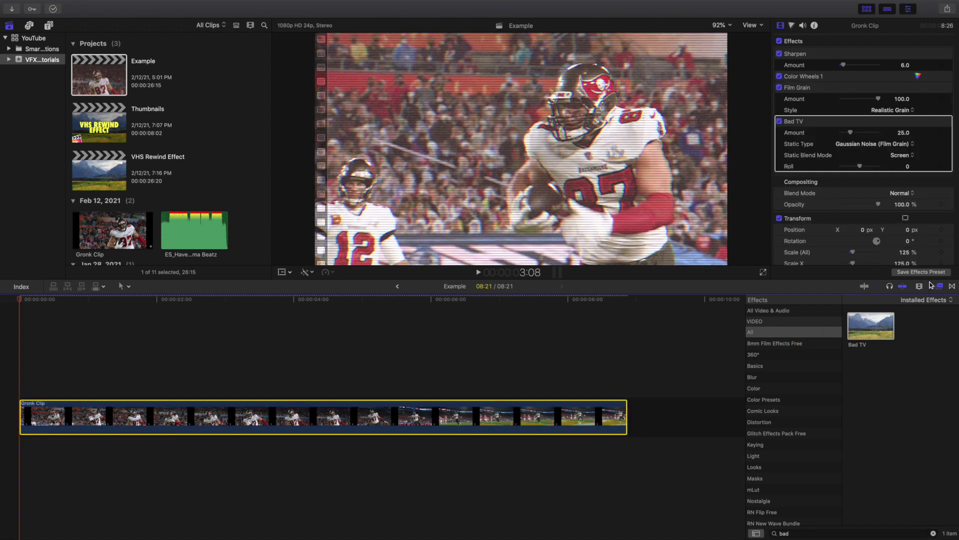
click(940, 289)
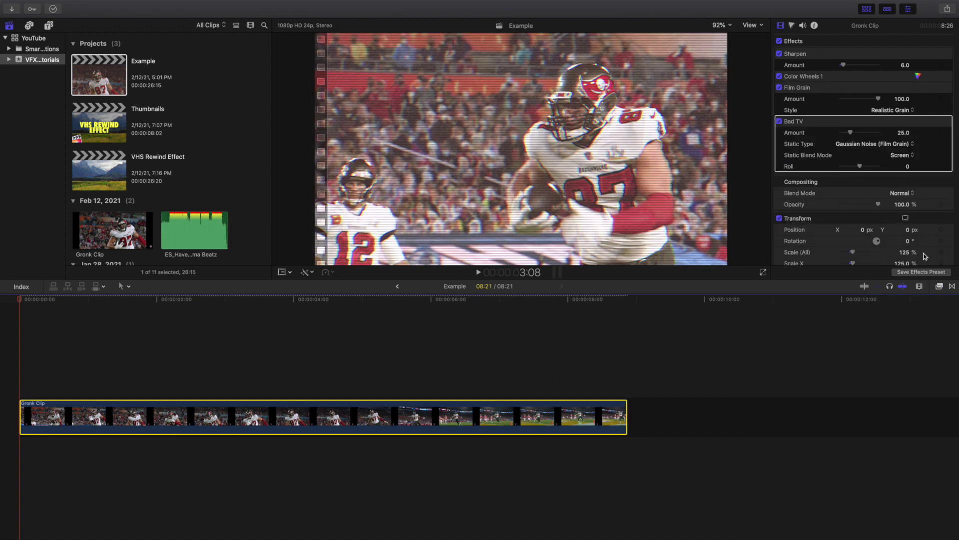
- Set the Bad TV effect's amount to 3
click(903, 133)
text(3)
key(Return)
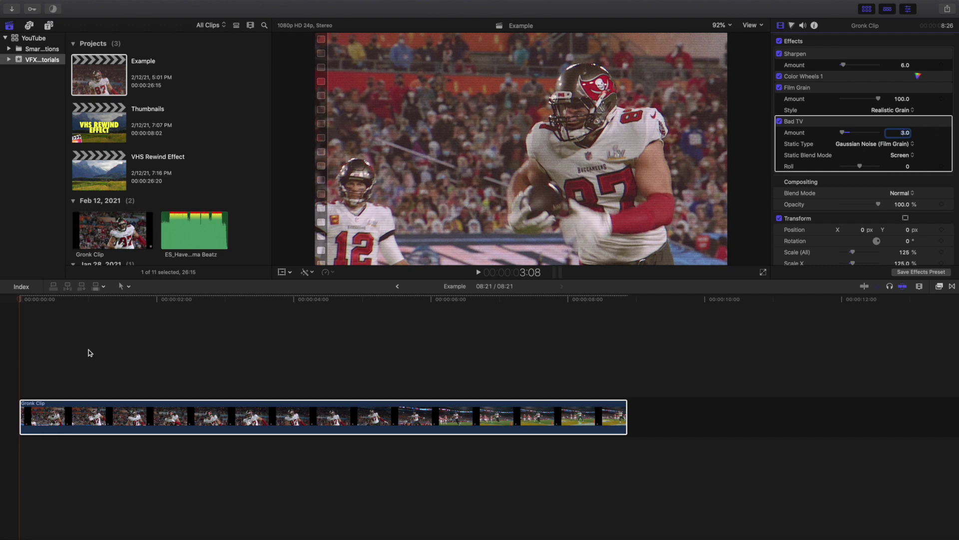
- Play the Gronk Clip from the start to preview the combined effects, then return to the beginning
click(15, 358)
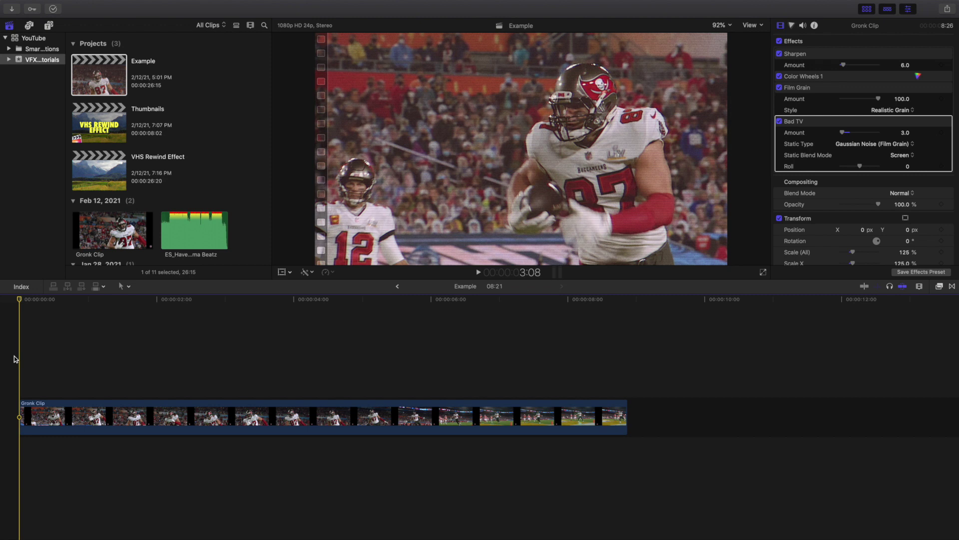
key(space)
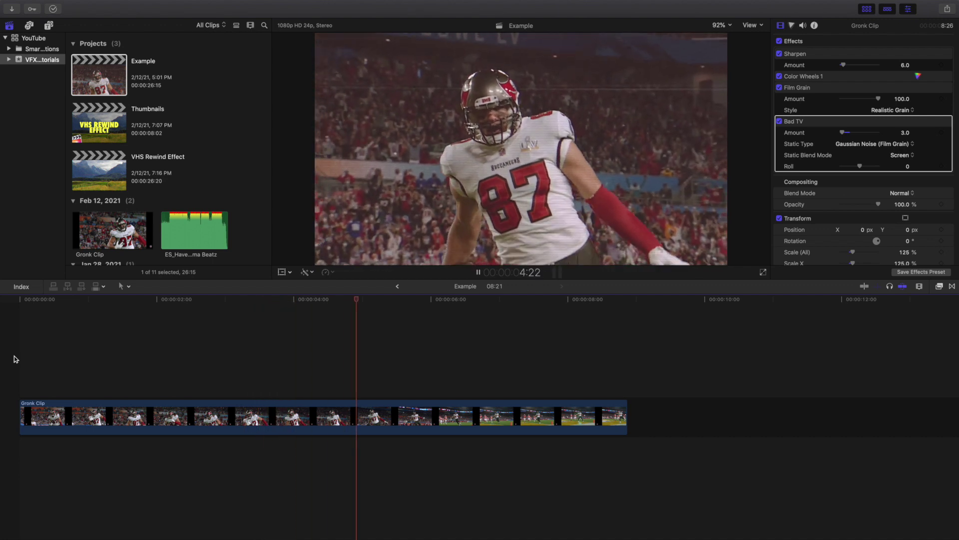
key(space)
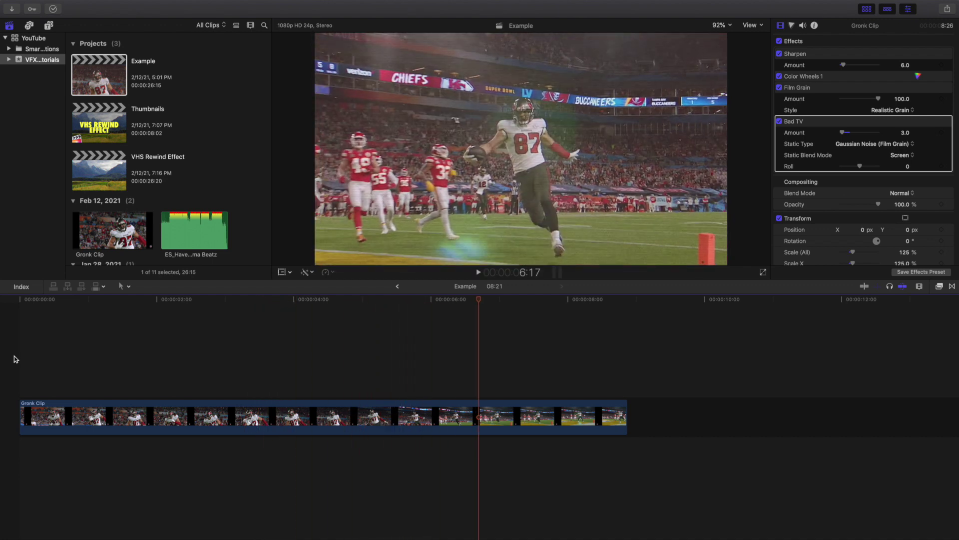
key(Home)
- Review the Gronk Clip's Sharpen, Color Wheels, Film Grain and Bad TV effect settings one by one
click(81, 417)
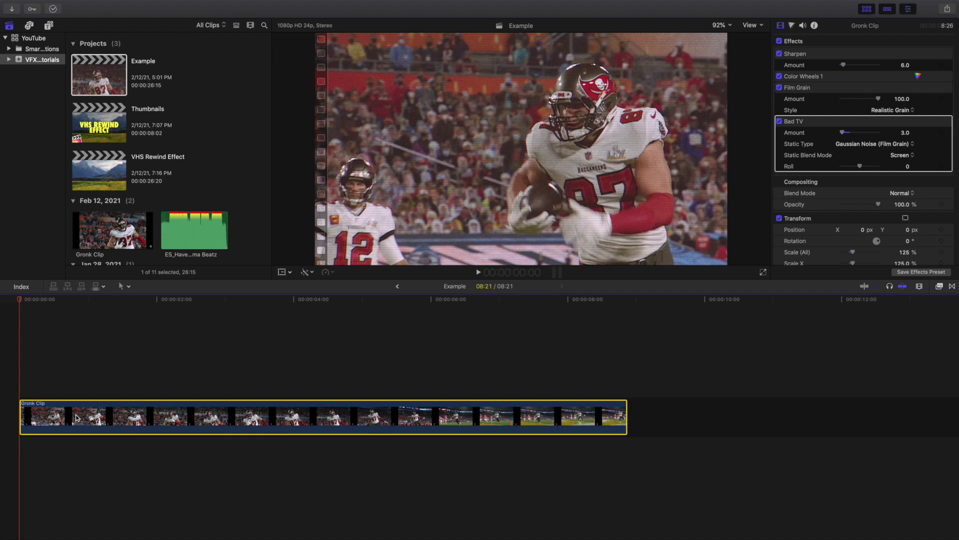
click(814, 55)
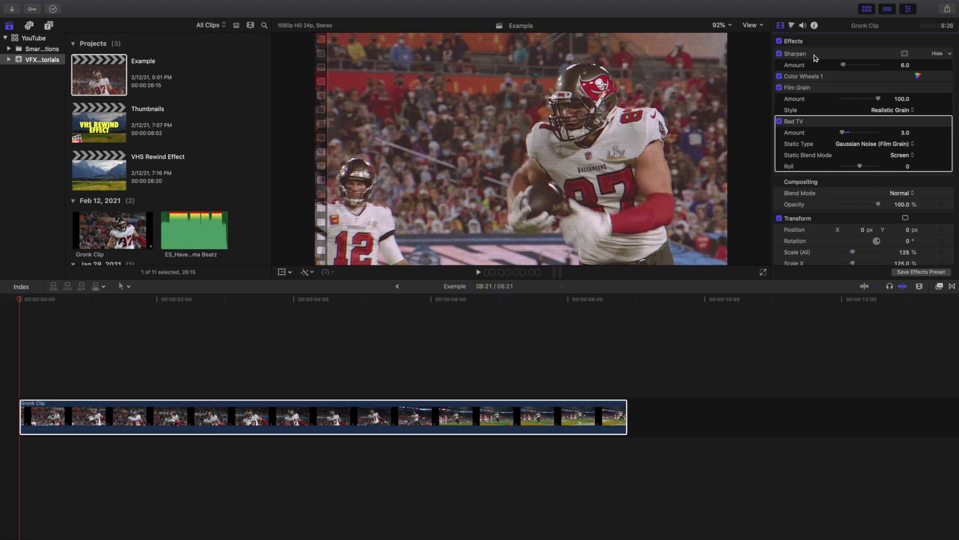
click(875, 78)
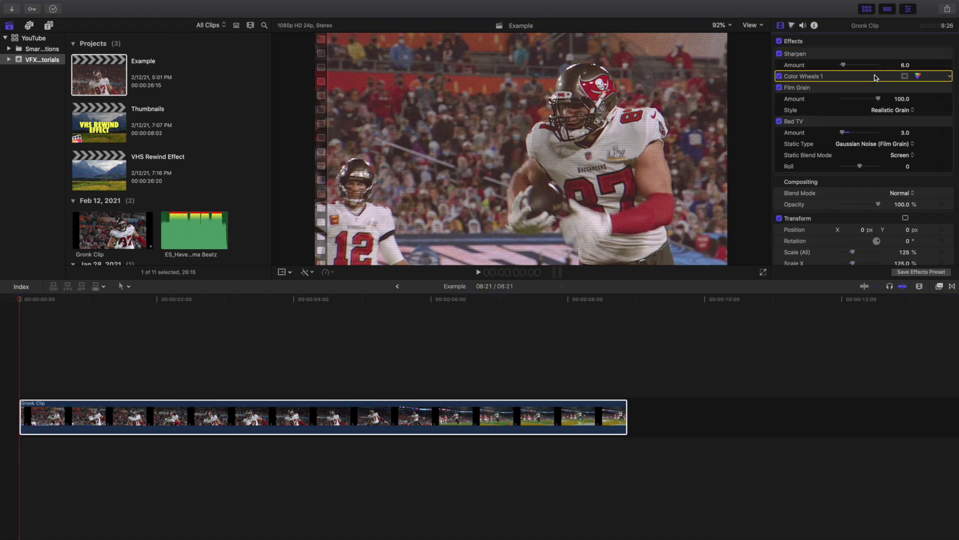
click(792, 26)
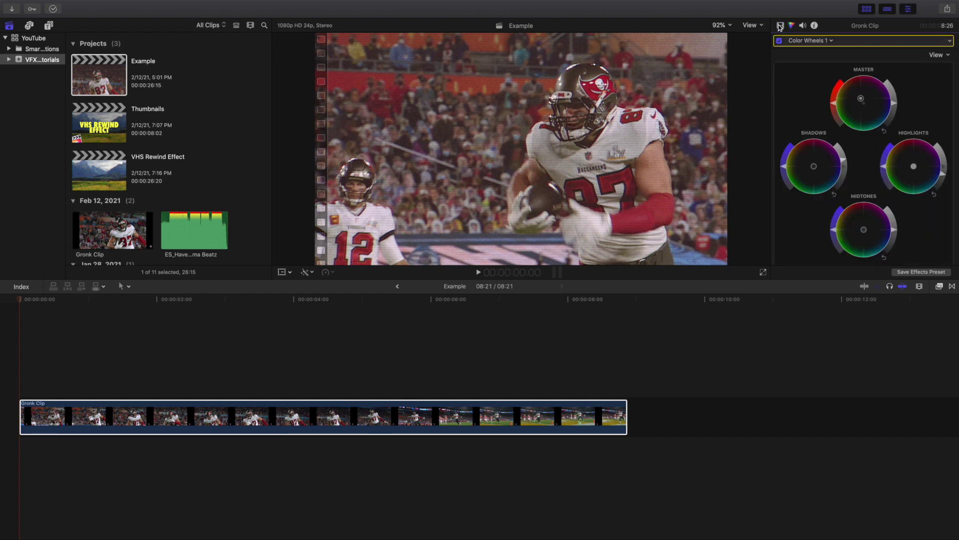
click(781, 26)
click(810, 90)
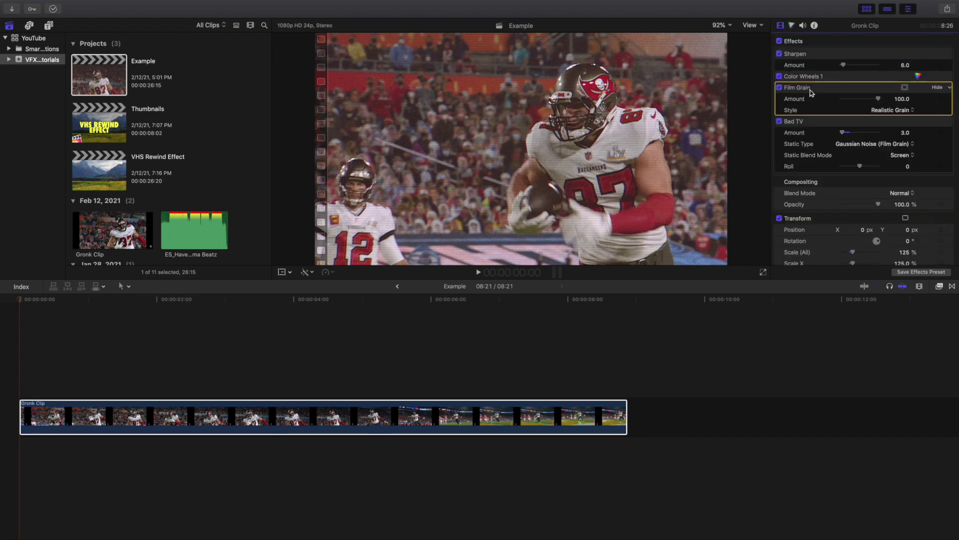
click(837, 127)
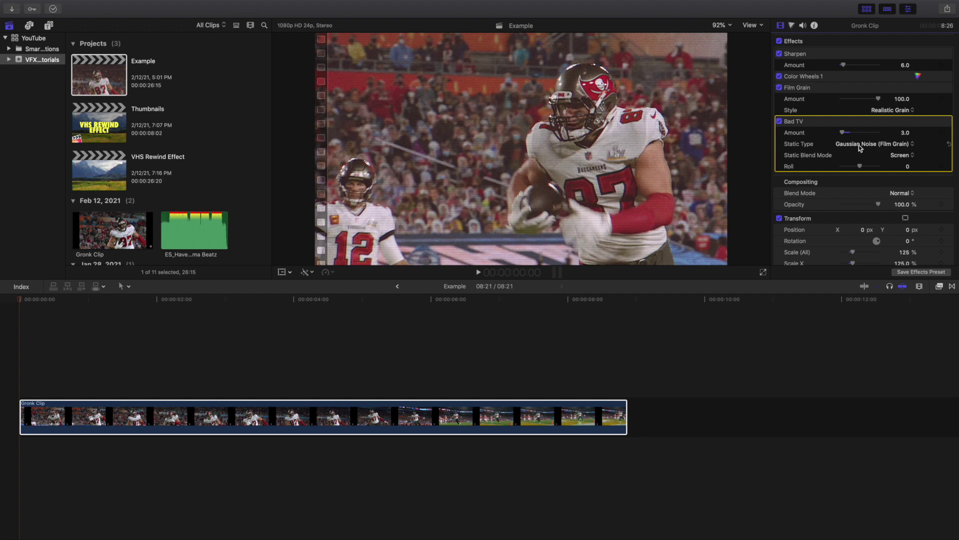
- Copy the Gronk Clip and paste two duplicates end to end after the original in the timeline
click(10, 352)
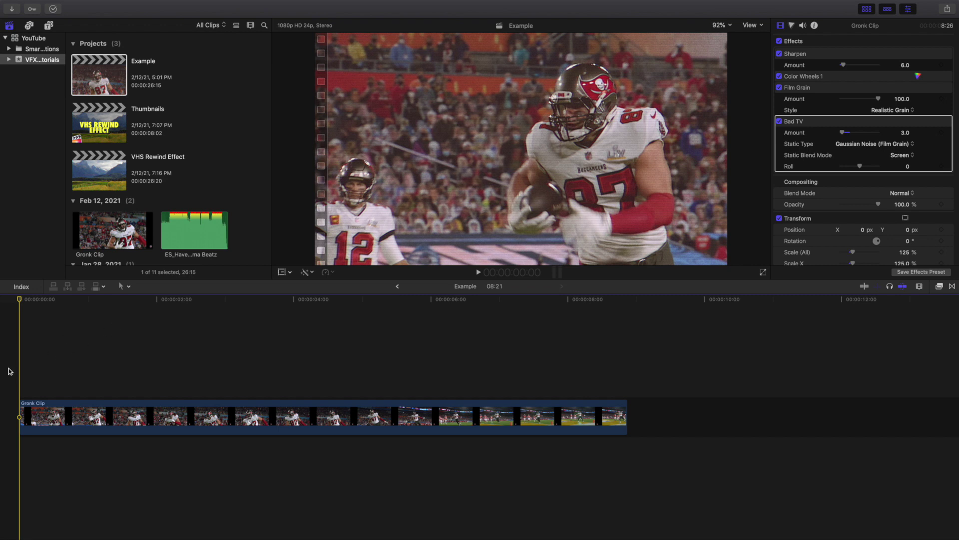
key(super+minus)
key(super+minus)
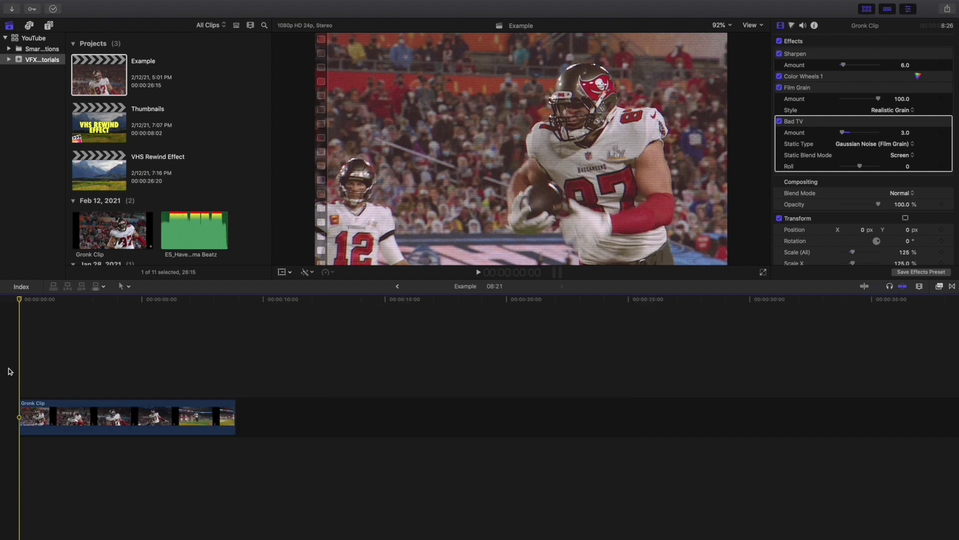
click(57, 412)
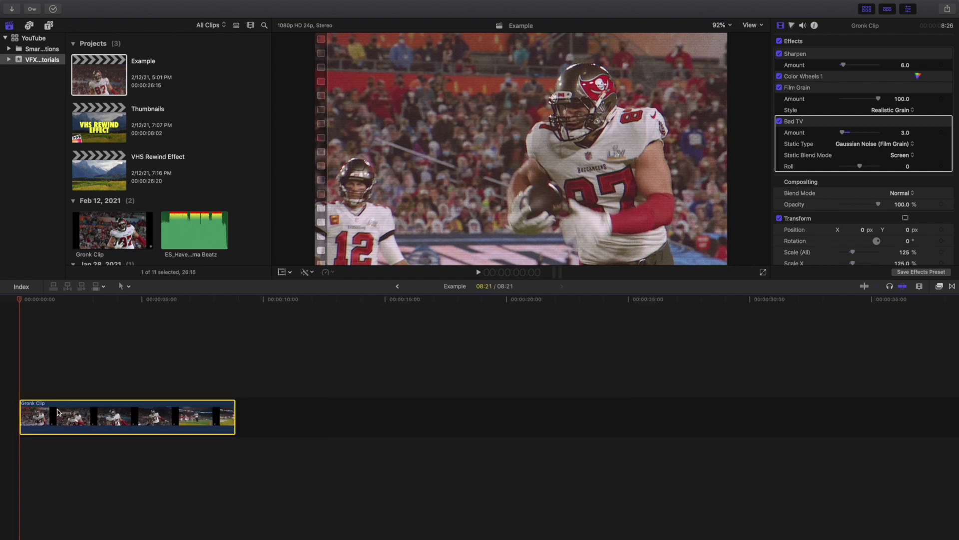
click(237, 354)
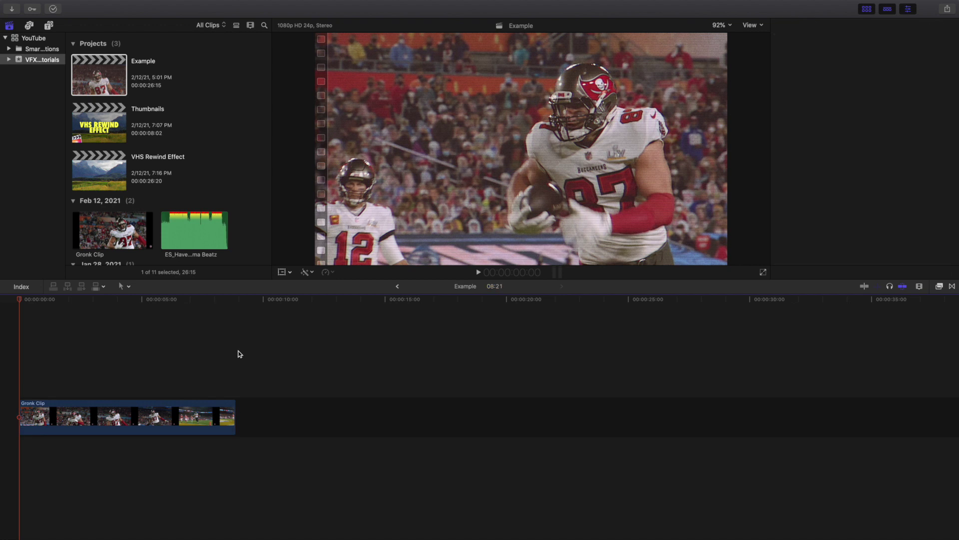
key(super+v)
key(super+v)
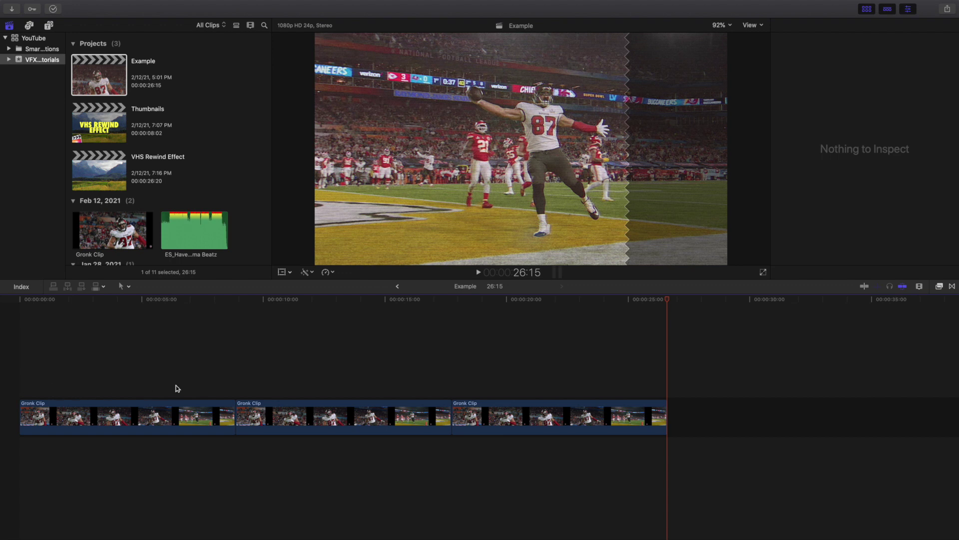
- Place the playhead at 8:19, two frames before the end of the first Gronk Clip in the timeline
click(235, 388)
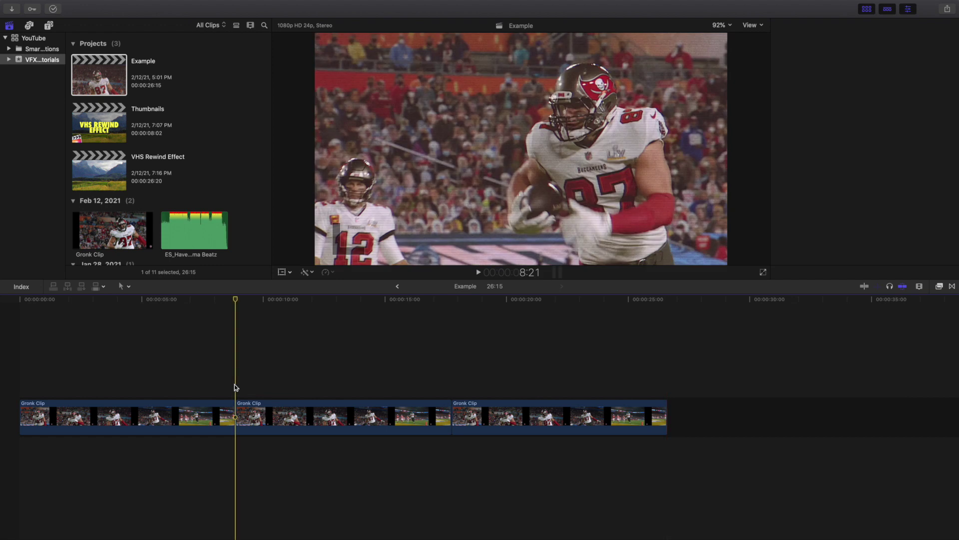
key(super+equal)
key(super+equal)
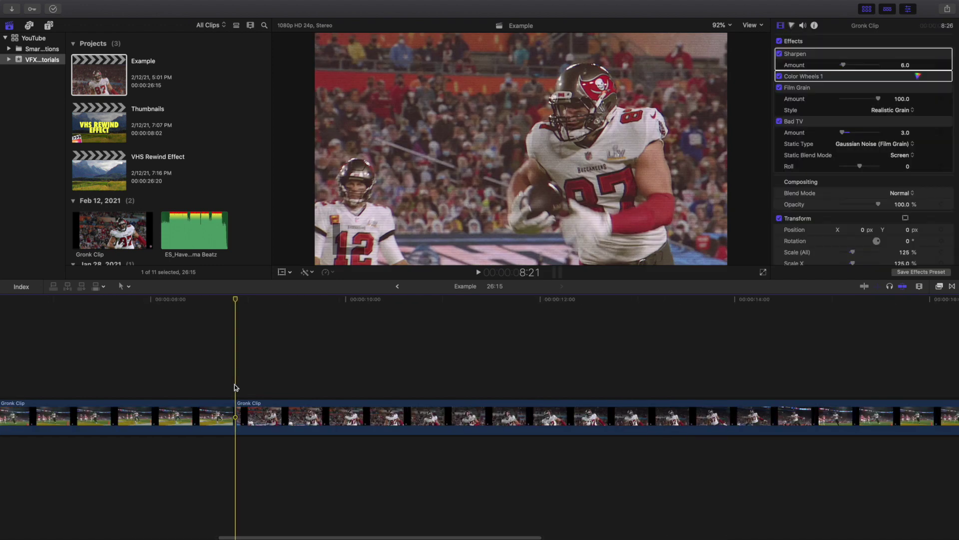
scroll(236, 387, left, 2)
scroll(236, 387, left, 2)
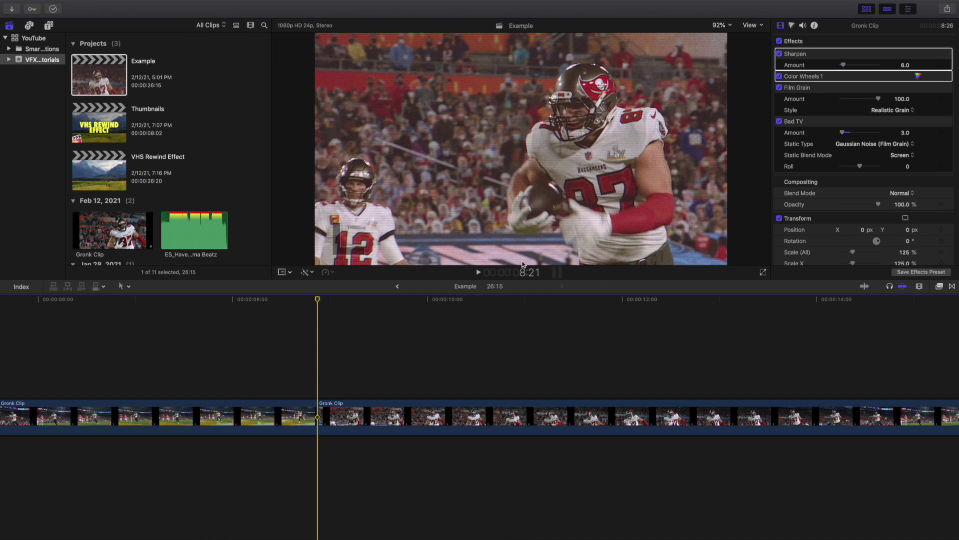
key(Left)
key(Left)
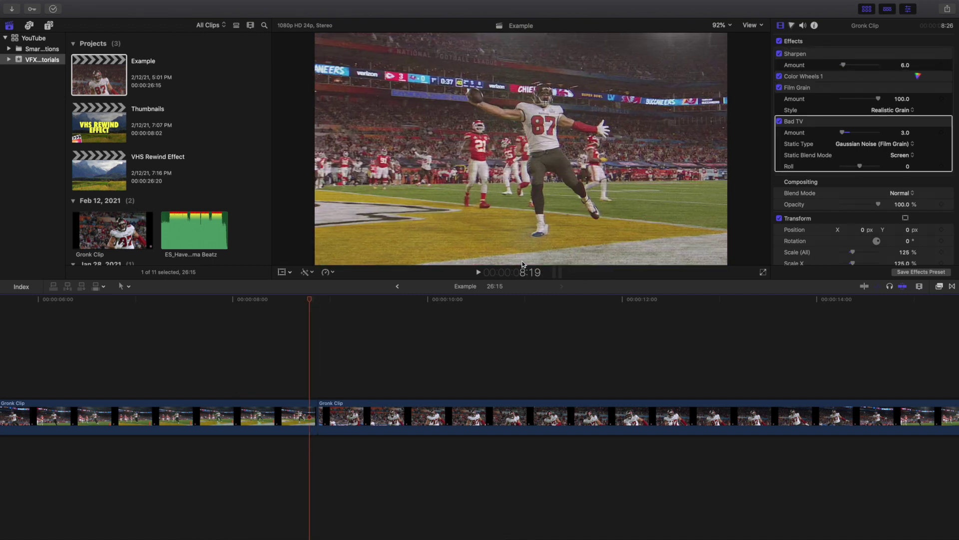
key(super+equal)
key(super+equal)
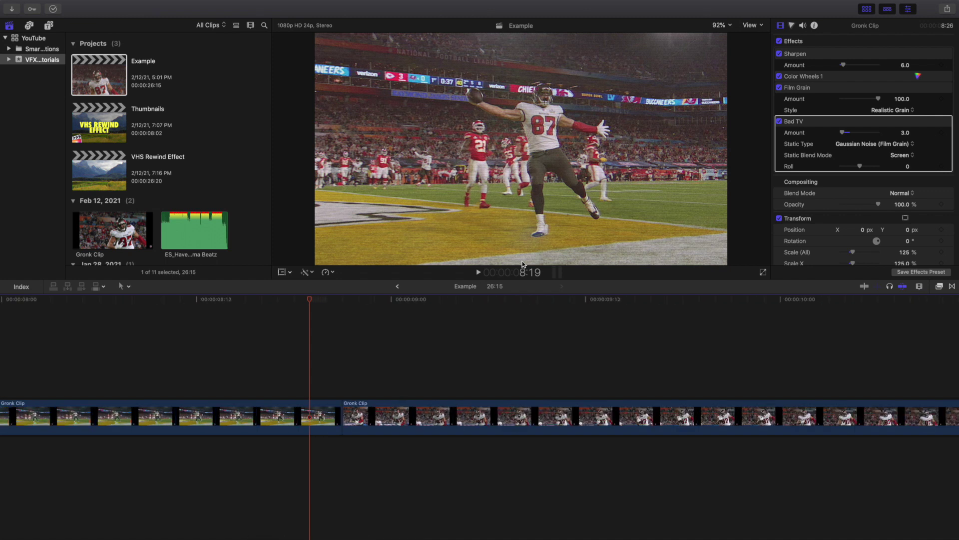
click(344, 387)
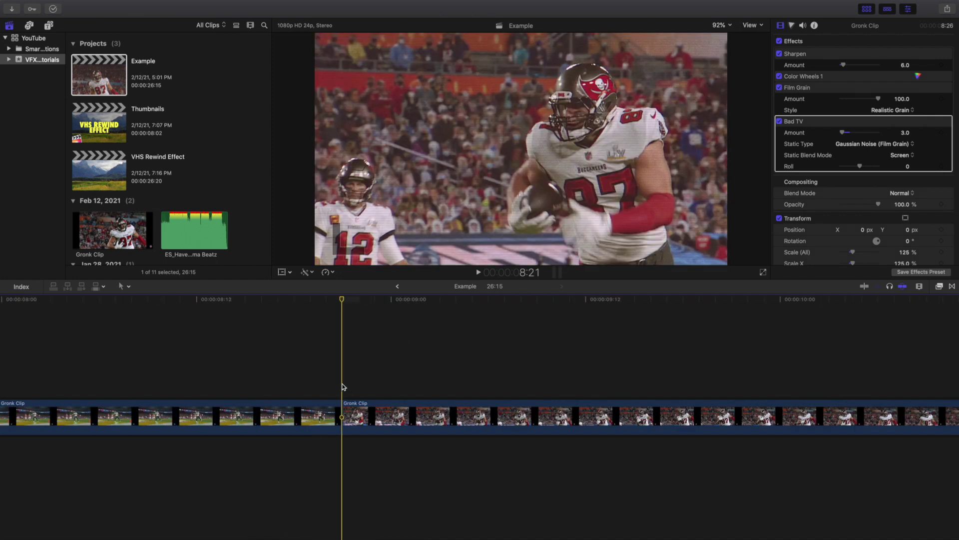
key(Left)
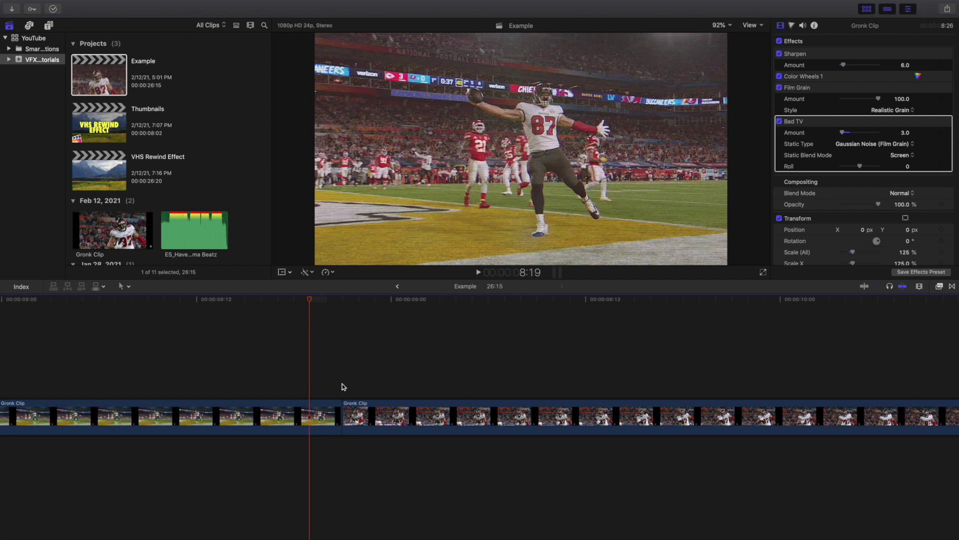
- Show the retime editor for the first Gronk Clip and split its speed at the playhead with Blade Speed
click(307, 407)
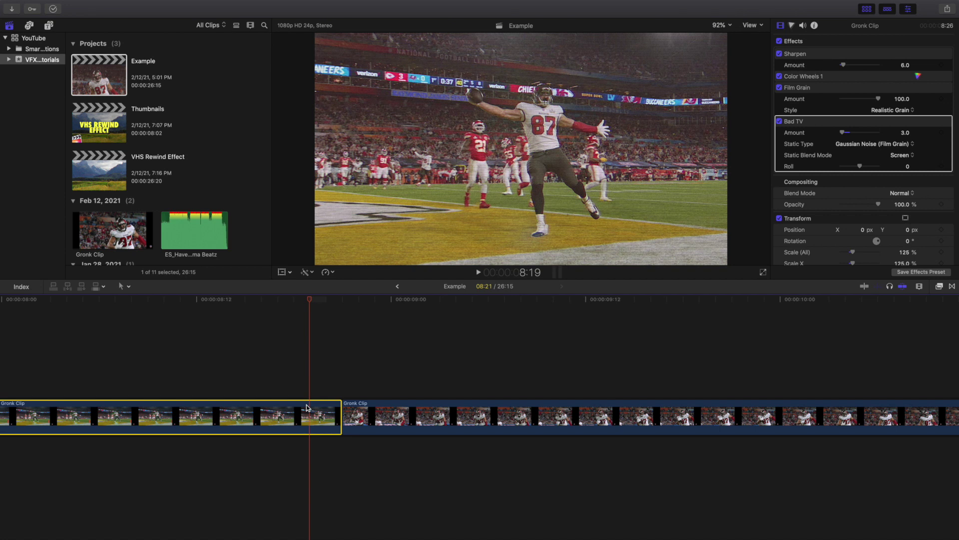
key(super+r)
key(shift+b)
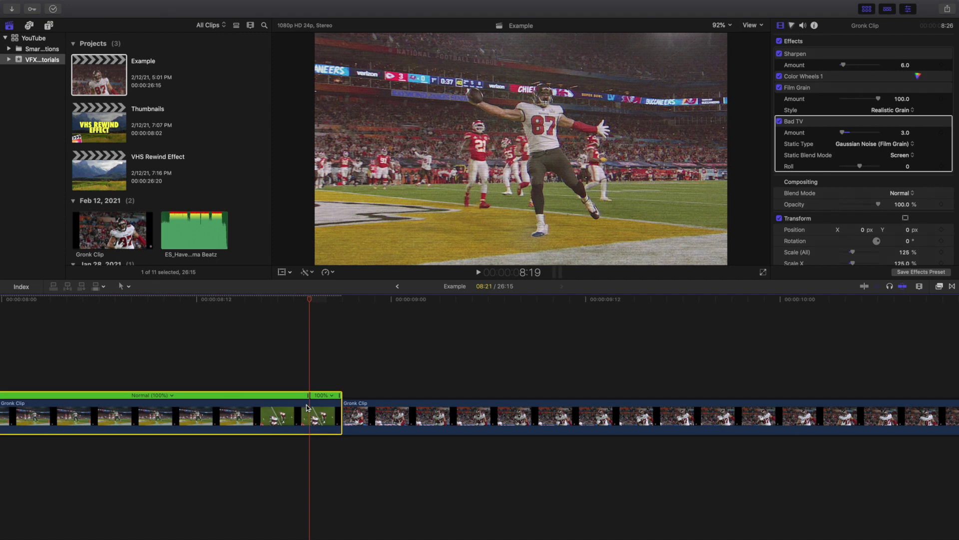
click(332, 272)
click(334, 274)
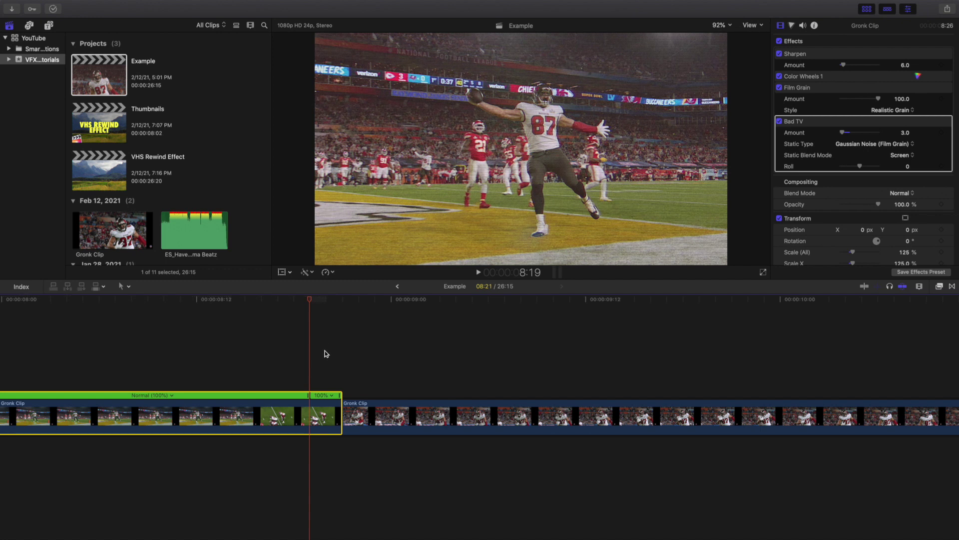
- Slow the first Gronk Clip's final two-frame speed segment to 50% and turn off its Preserve Pitch option
key(super+equal)
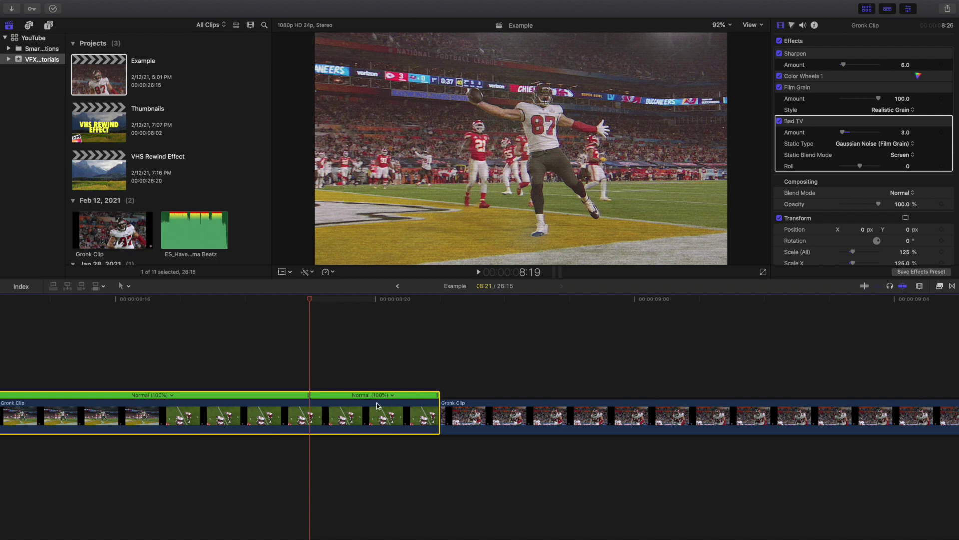
click(392, 395)
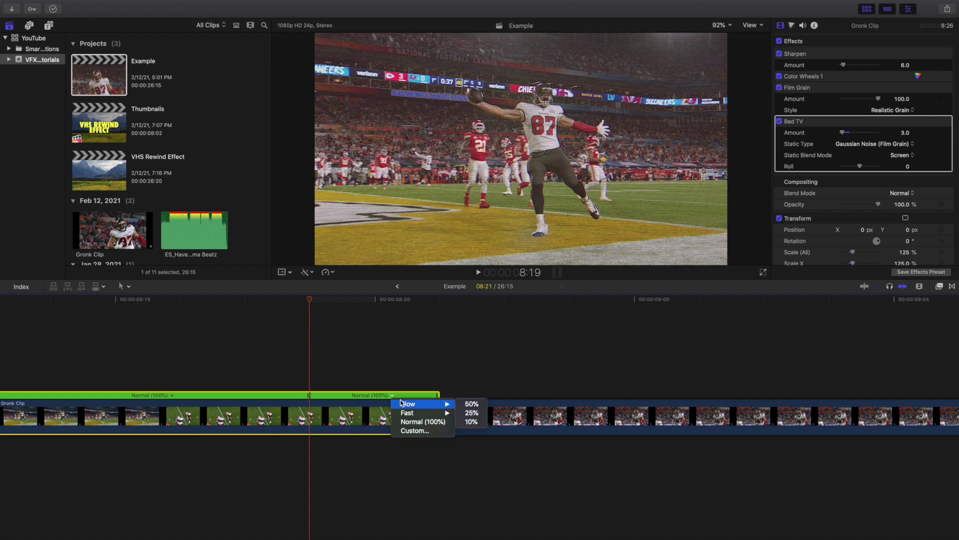
mouse_move(410, 406)
click(472, 404)
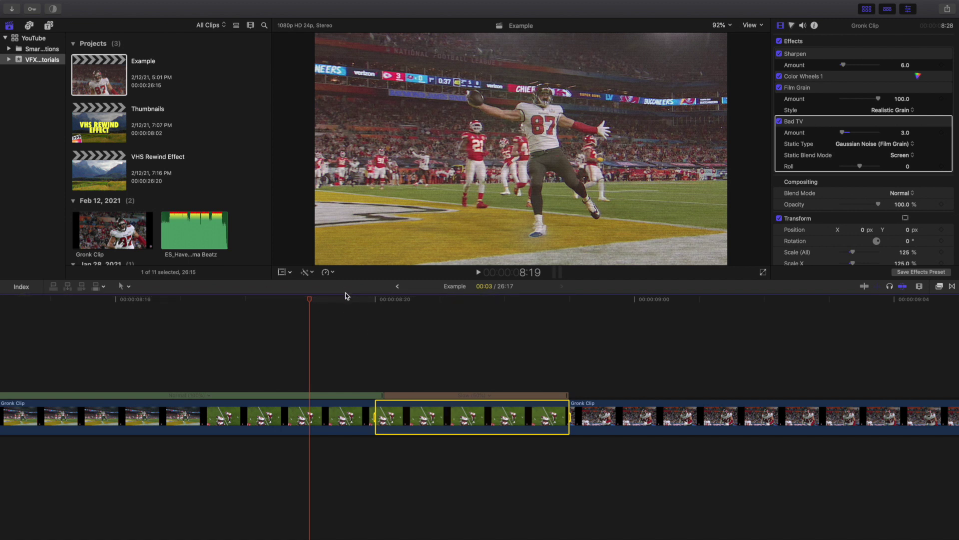
click(333, 273)
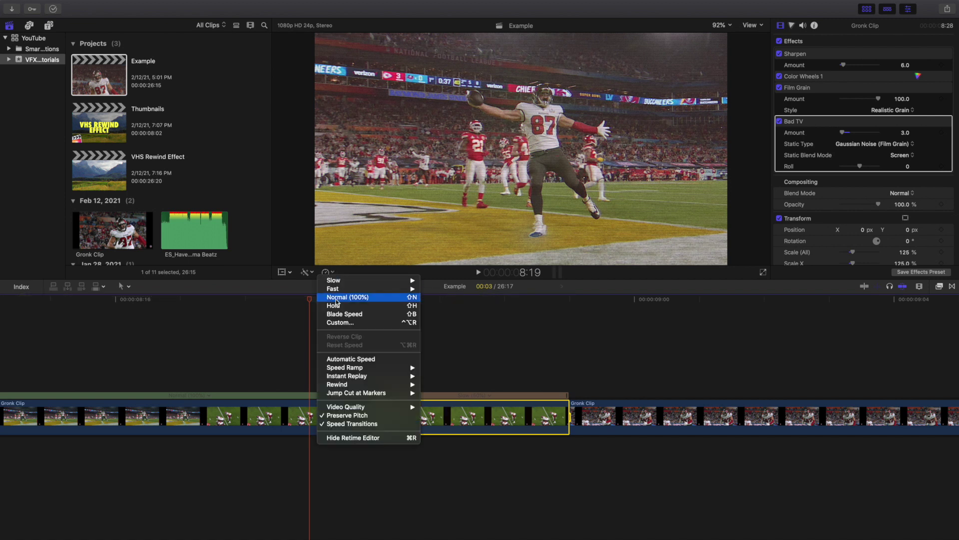
click(359, 415)
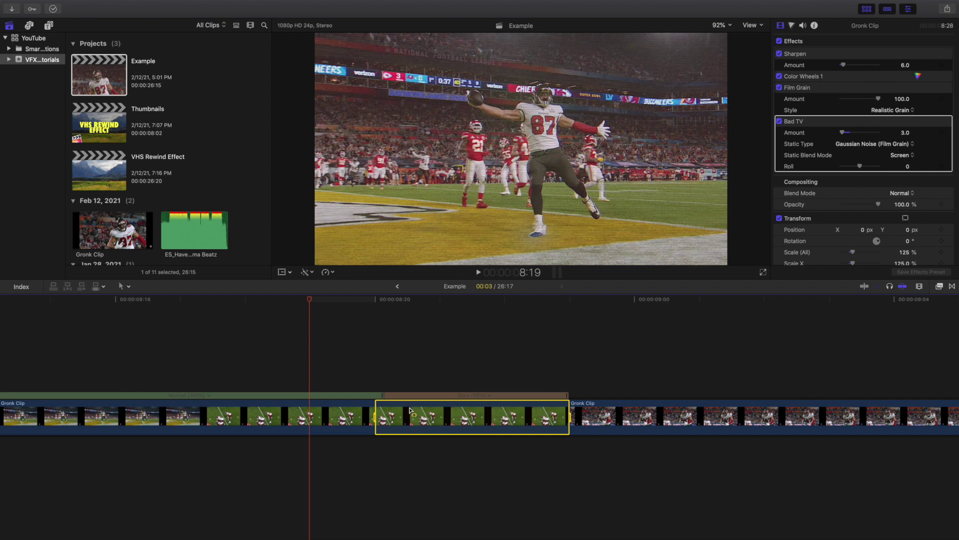
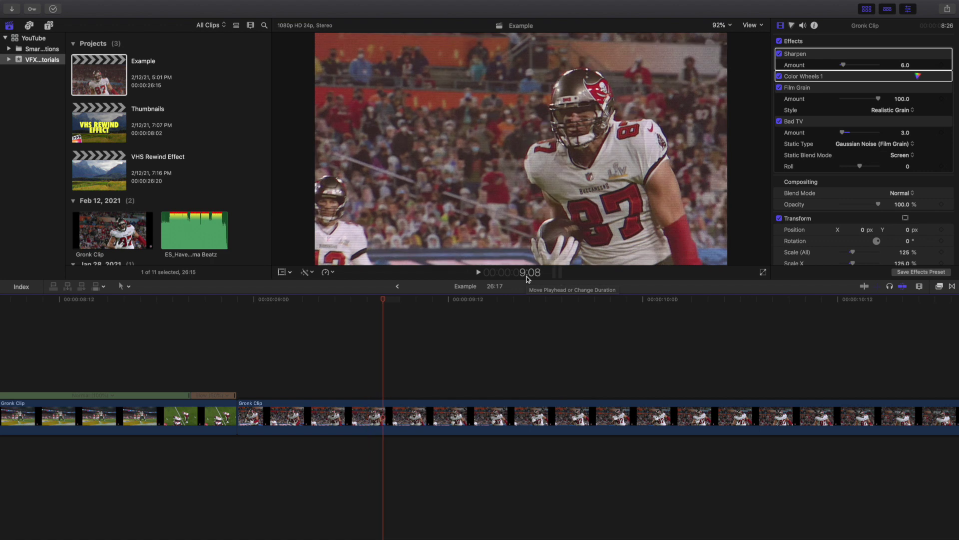
- Reverse the second Gronk Clip in the timeline
click(399, 416)
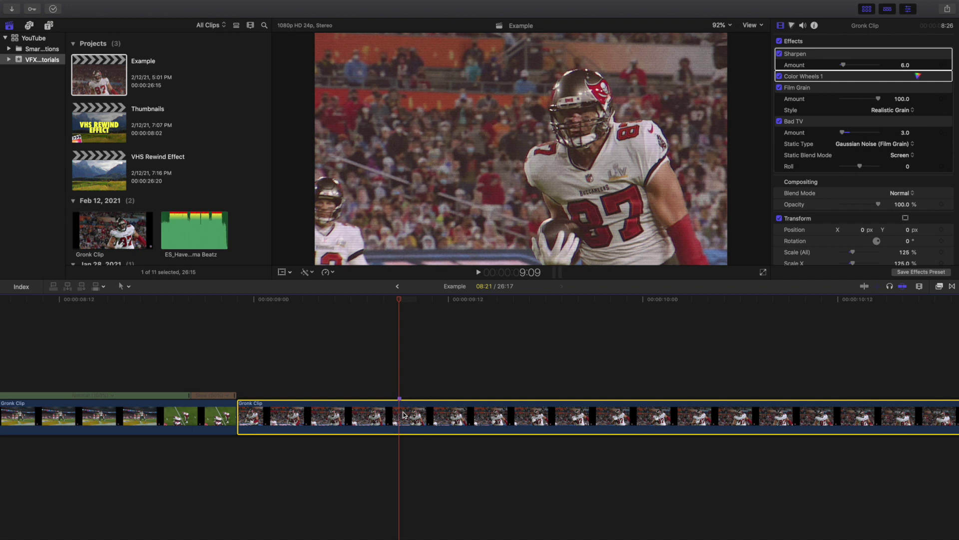
click(333, 274)
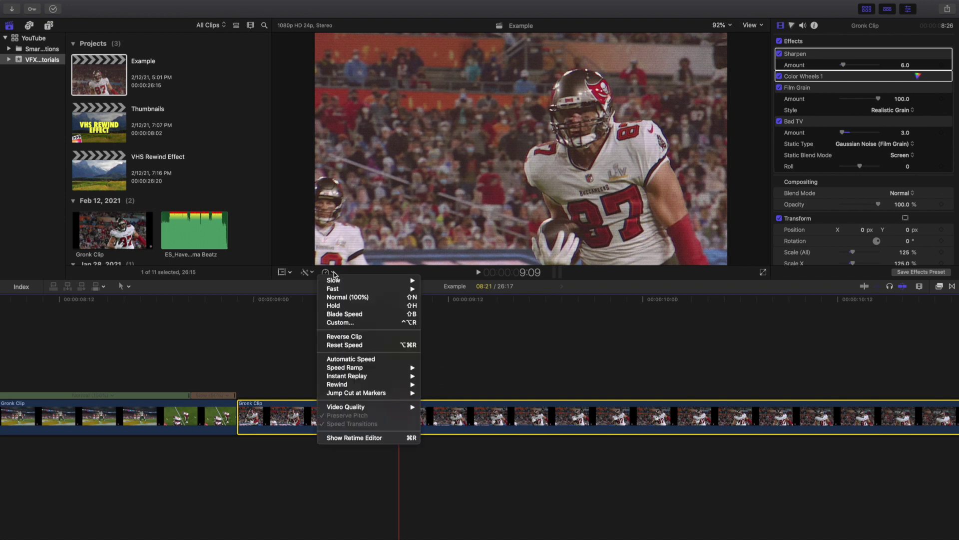
click(351, 339)
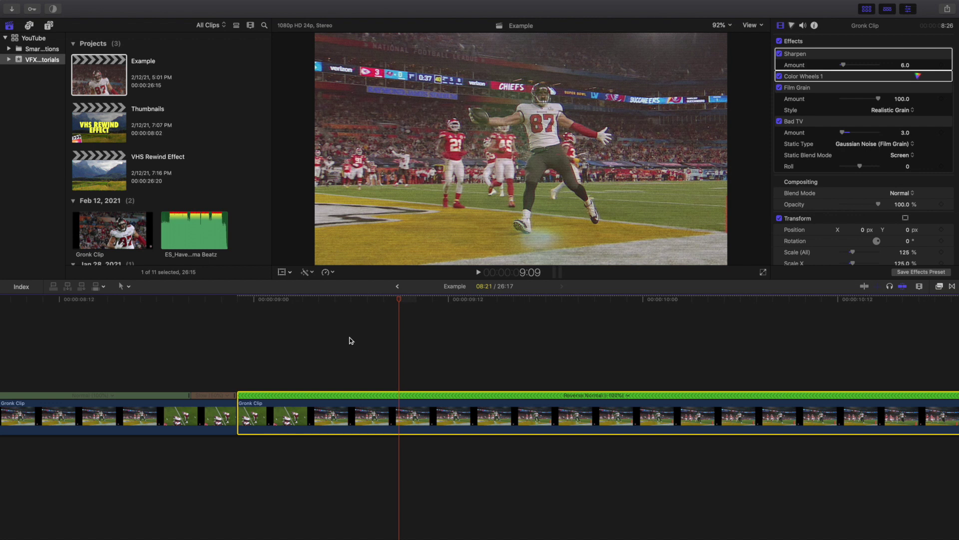
- Split the reversed Gronk Clip's speed at 9:09, ten frames after its start, with Blade Speed
click(240, 356)
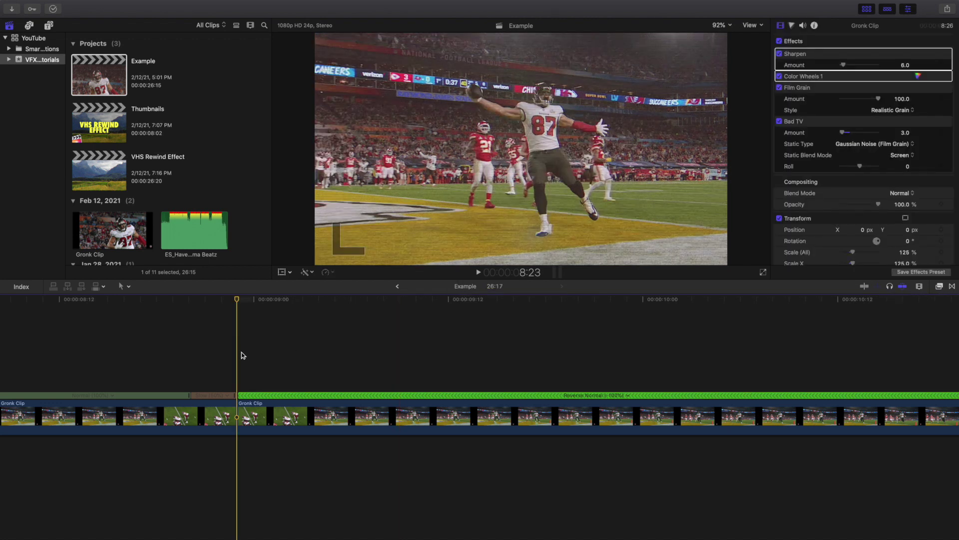
key(space)
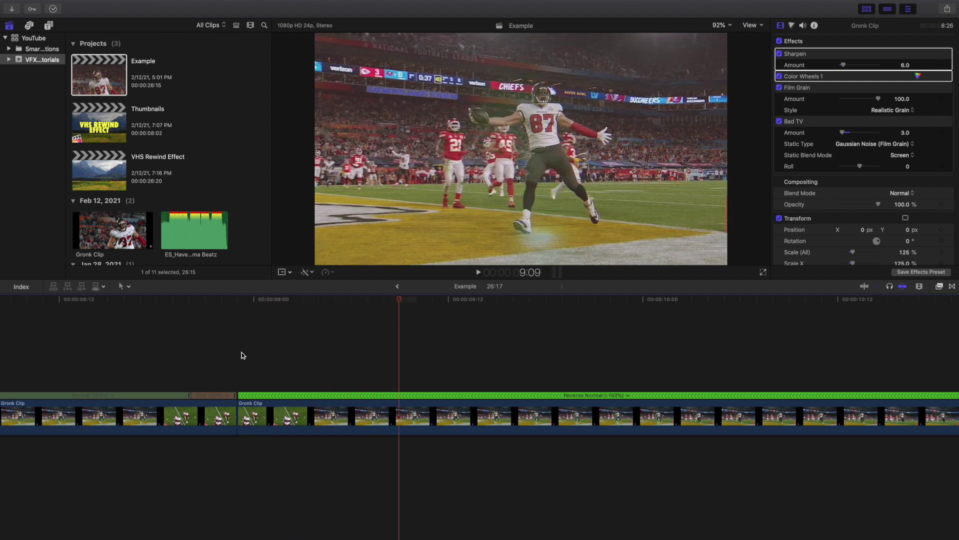
click(399, 411)
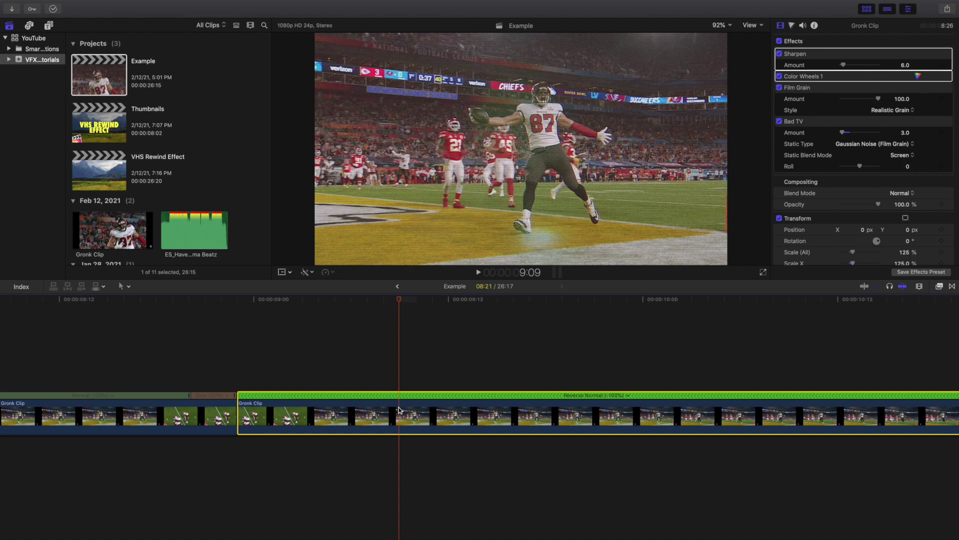
key(shift+b)
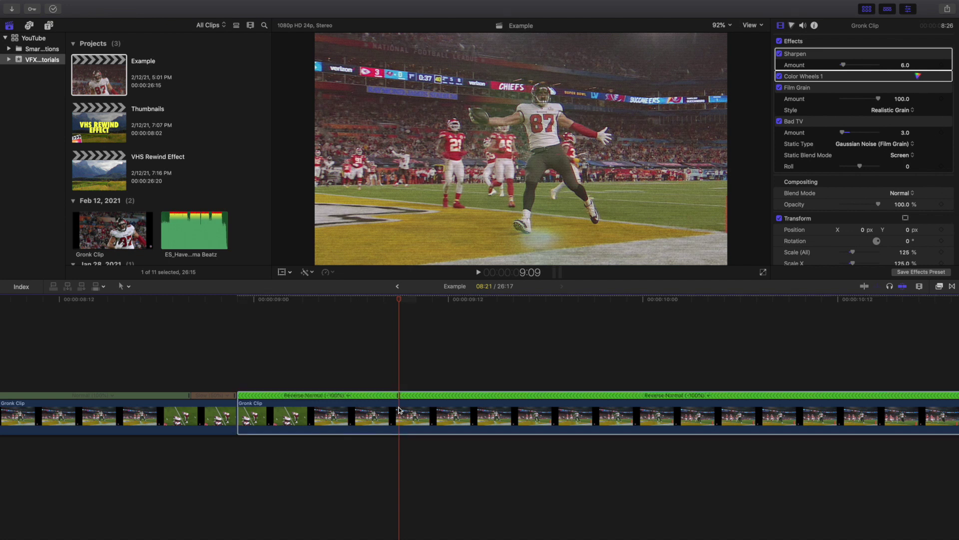
- Place the playhead at 17:20, where the reversed Gronk Clip ends and the third clip begins
scroll(468, 399, right, 20)
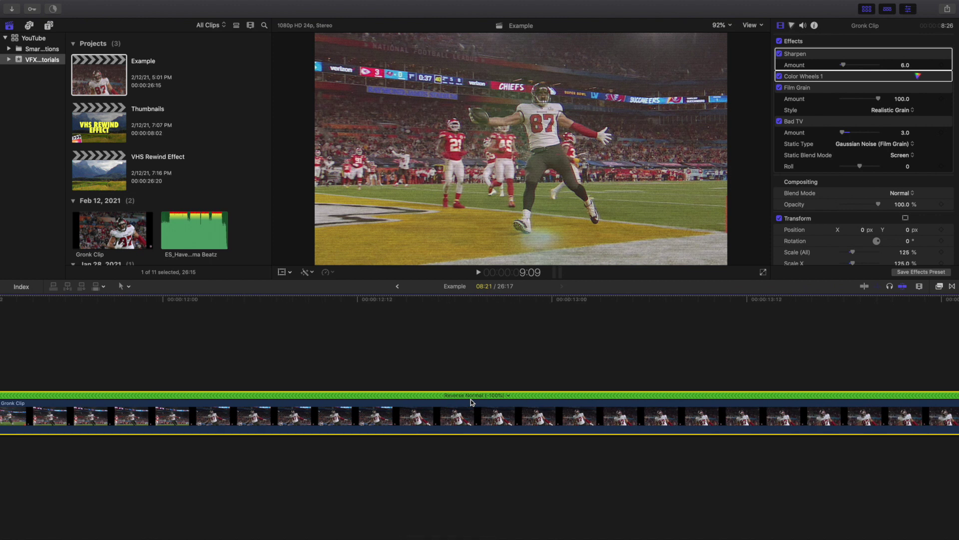
key(super+minus)
key(super+minus)
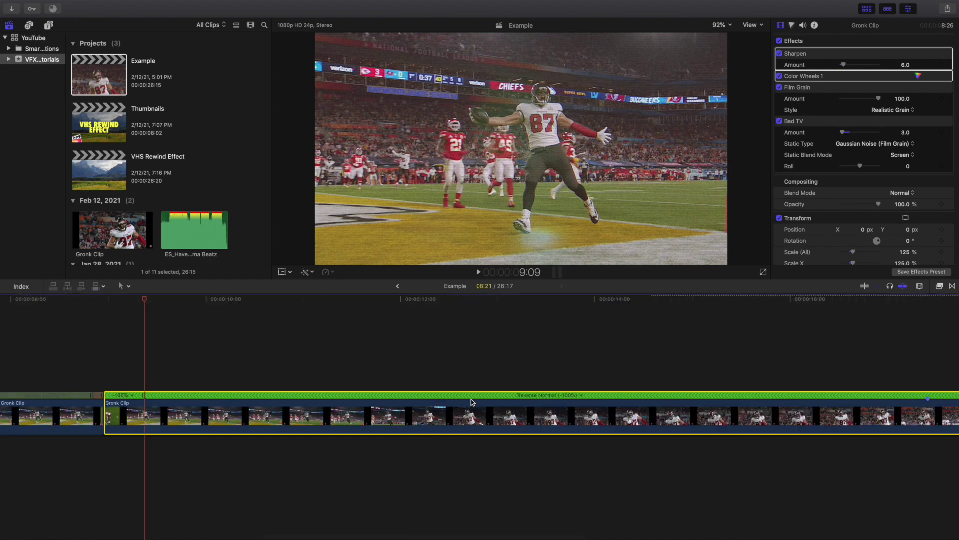
scroll(471, 400, right, 15)
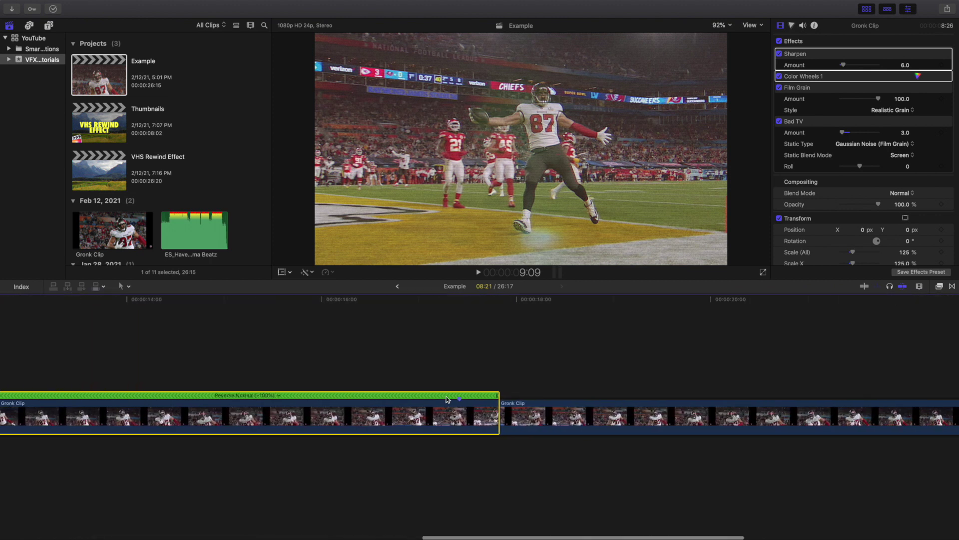
click(446, 368)
key(super+equal)
key(super+equal)
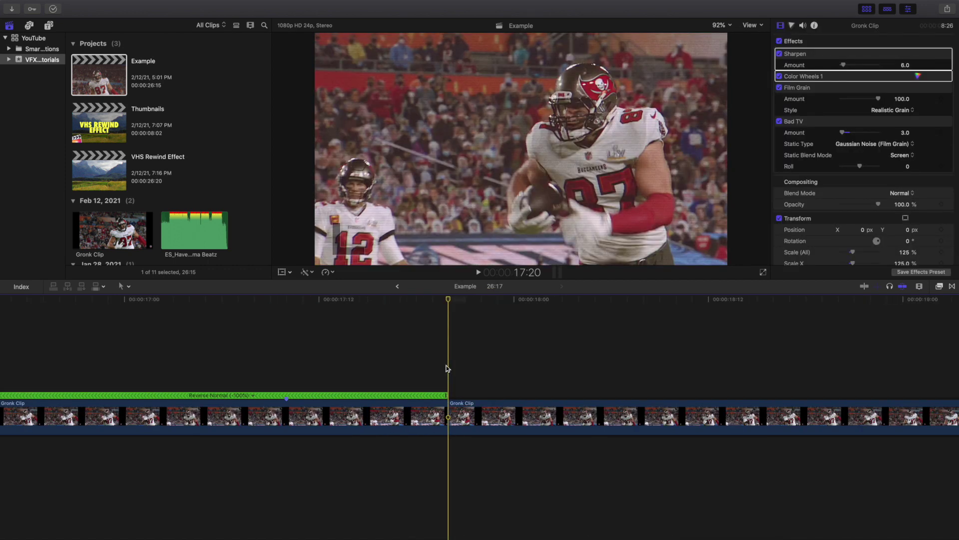
- Step back to the marker at 17:10, ten frames before the reversed Gronk Clip's end, and split its speed there with Blade Speed
key(Left)
key(Left)
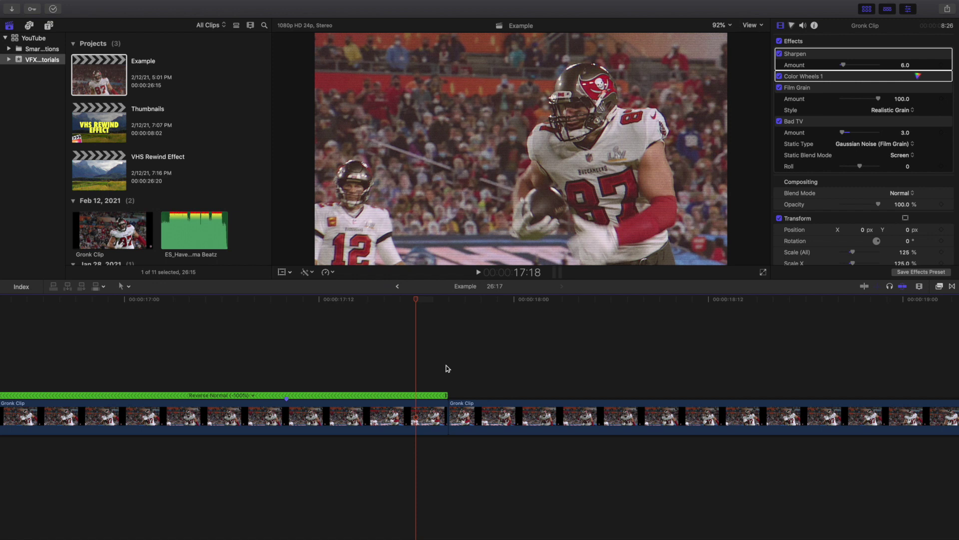
key(Right)
key(Right)
key(Left)
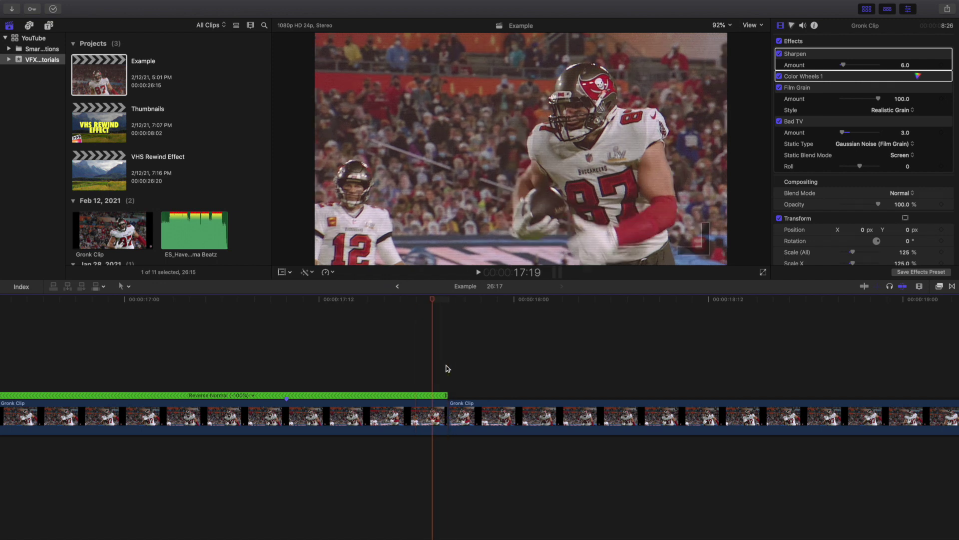
key(Left)
key(Left)
key(Left)
key(Left)
key(Left)
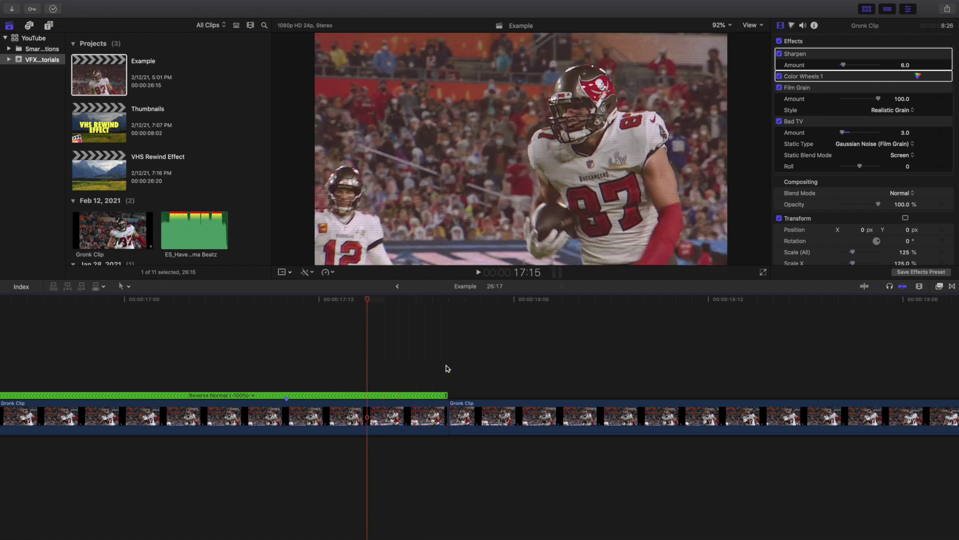
key(Left)
key(Left)
key(Left)
key(Left)
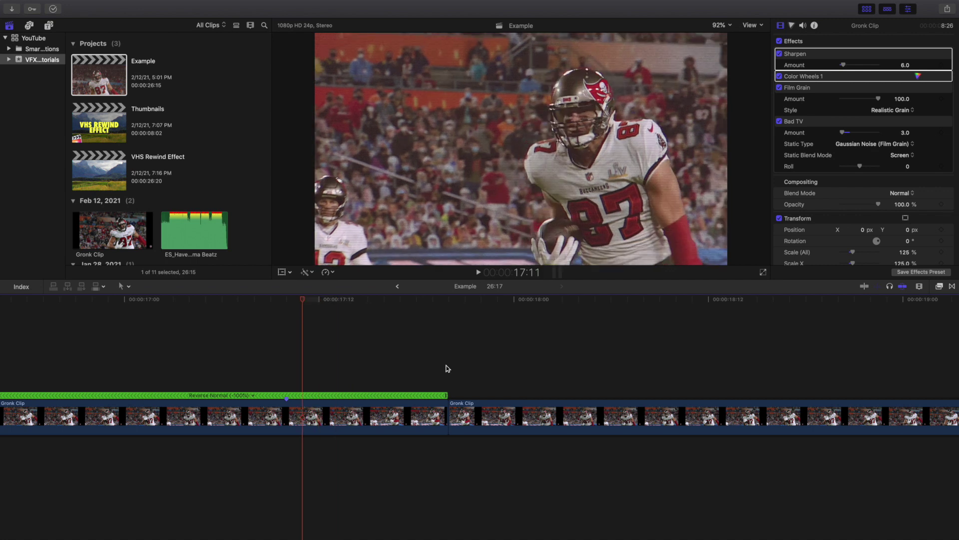
click(287, 413)
key(shift+b)
- Set the reversed Gronk Clip's long middle speed segment to Reverse Fast at -2x
scroll(282, 413, left, 5)
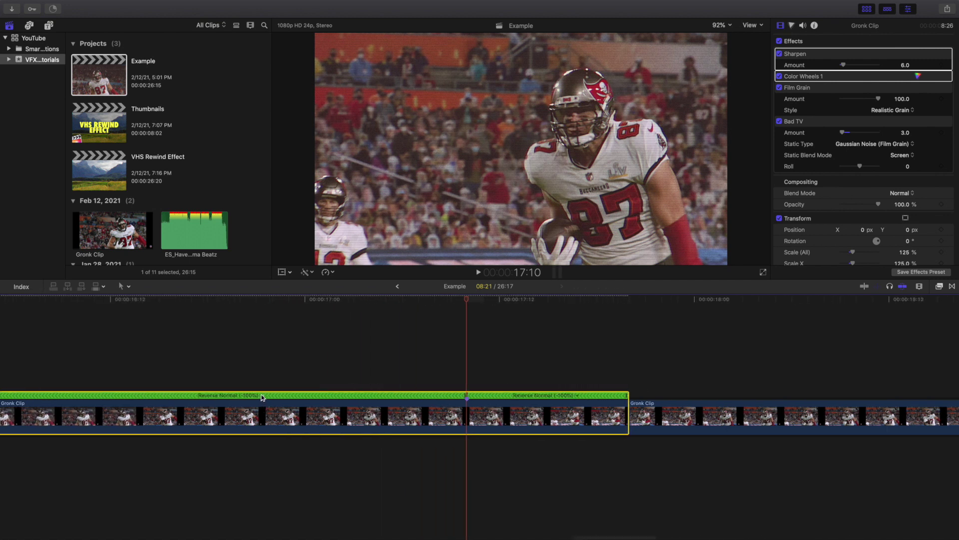
click(262, 396)
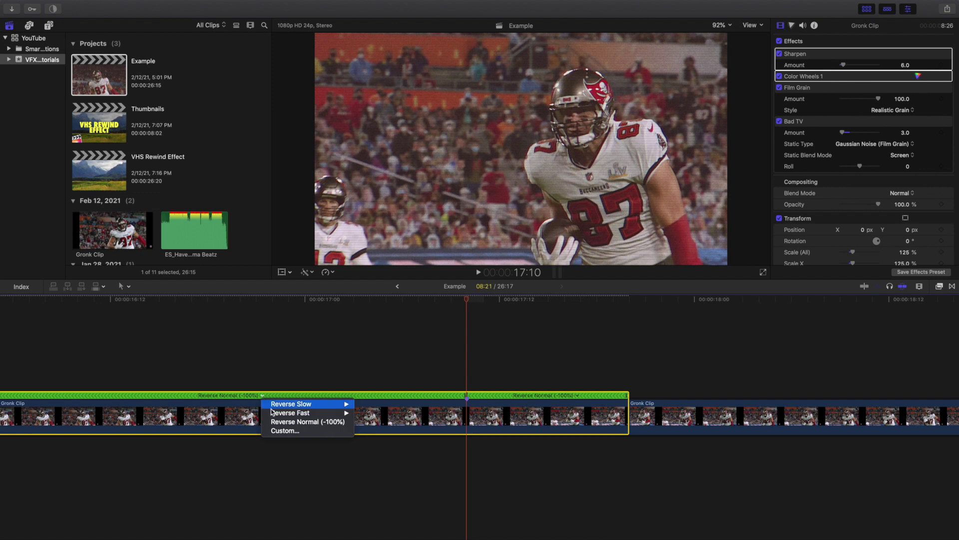
mouse_move(274, 414)
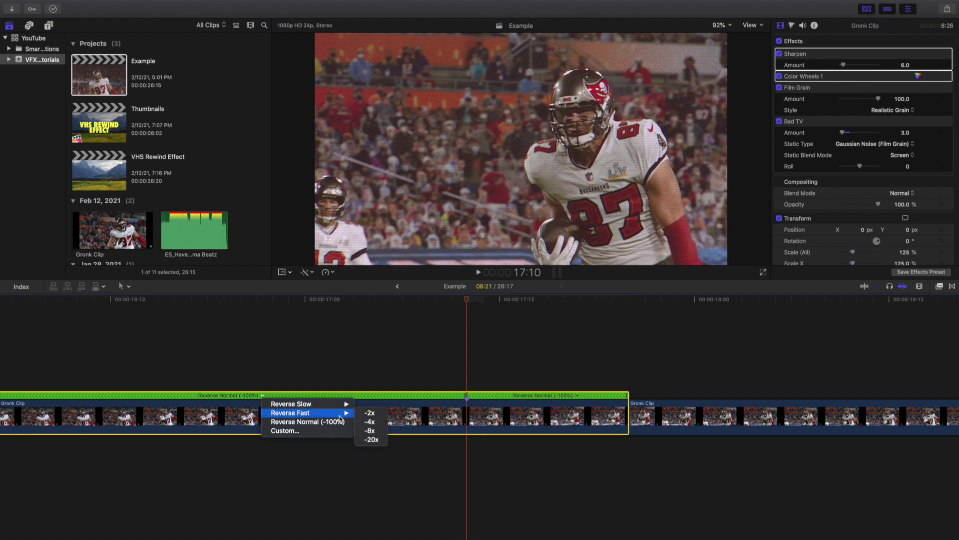
click(380, 414)
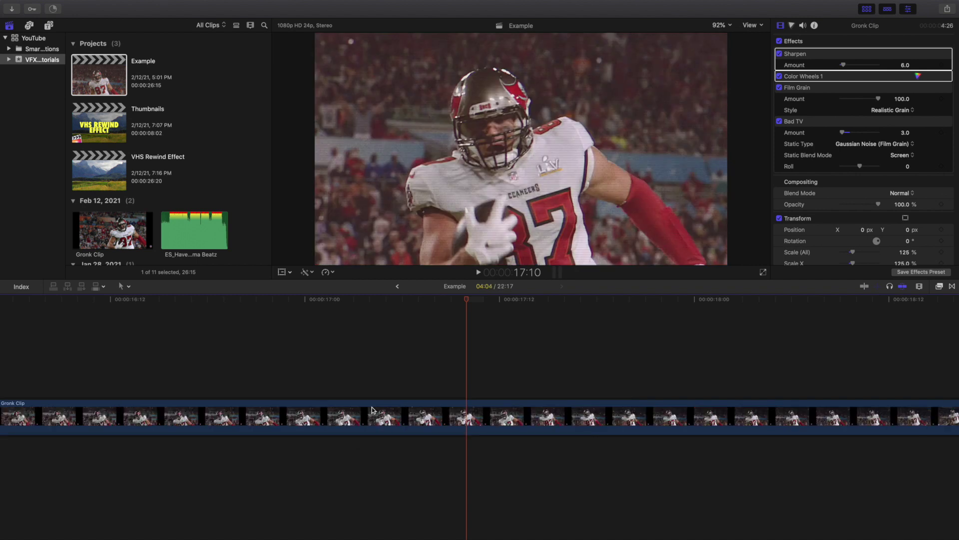
- Turn off Preserve Pitch for the reversed Gronk Clip's long middle Reverse Fast segment
key(super+minus)
key(super+minus)
key(super+minus)
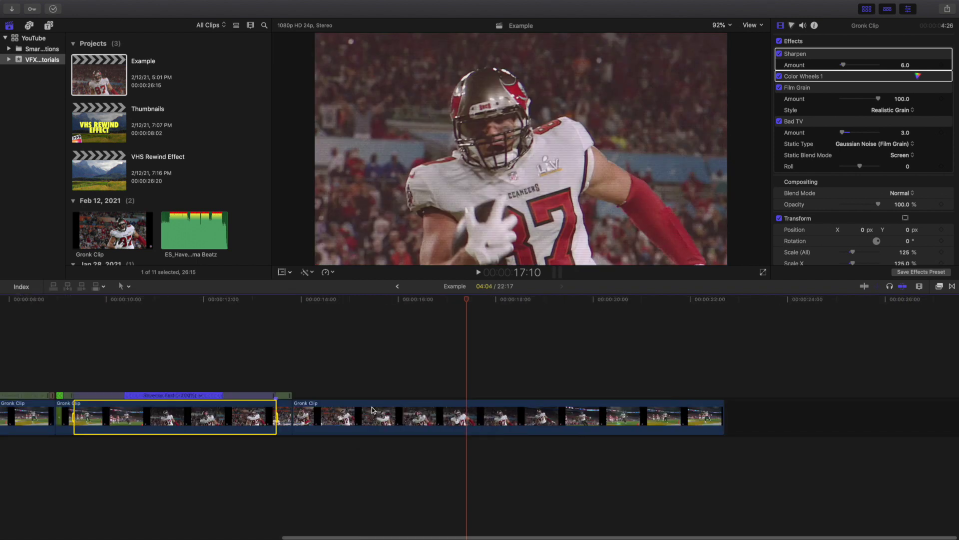
scroll(218, 397, left, 5)
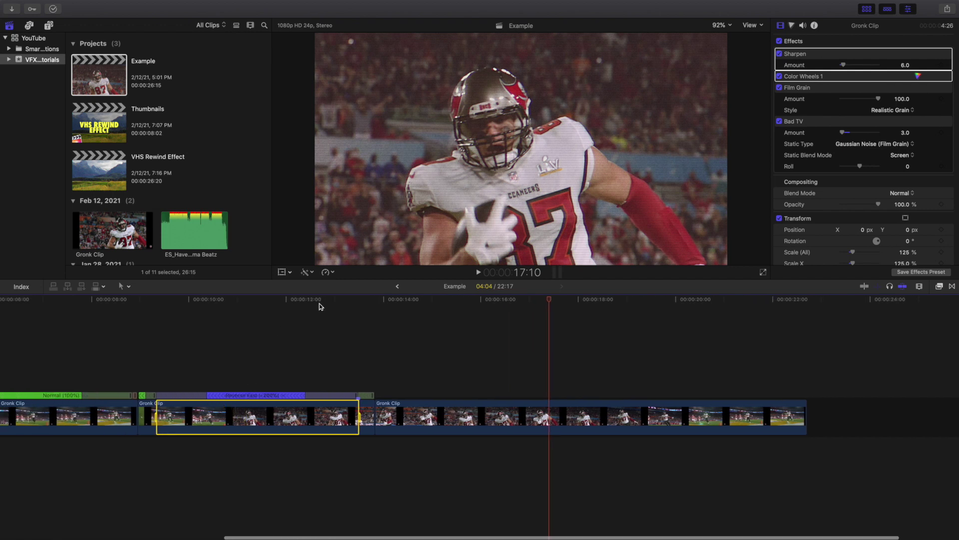
click(333, 273)
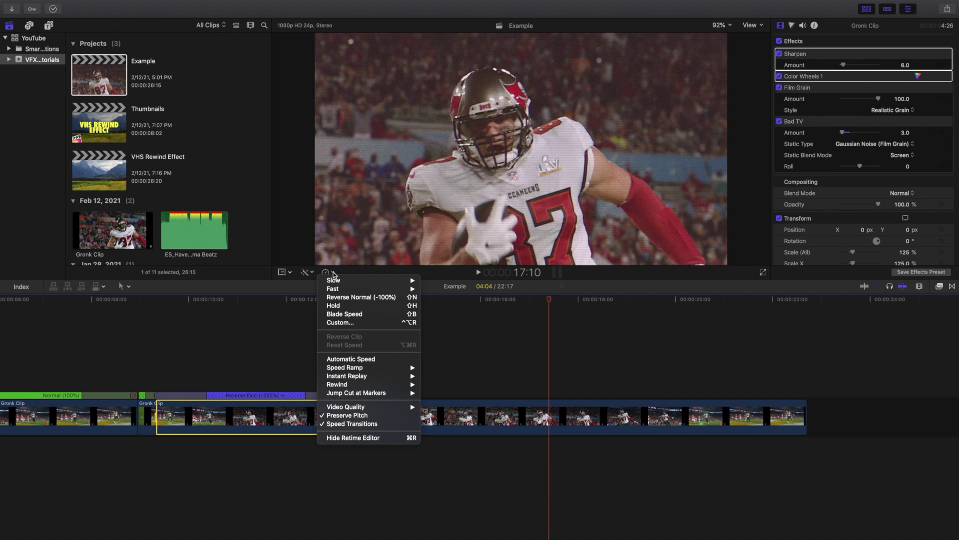
click(344, 415)
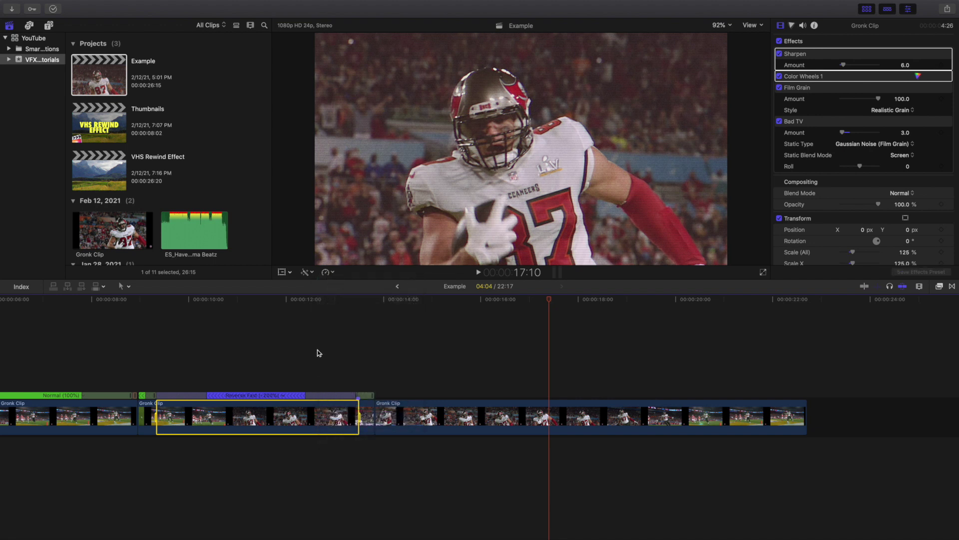
- Play the timeline from the beginning through the rewind and into the third clip to review the retiming
scroll(220, 352, left, 10)
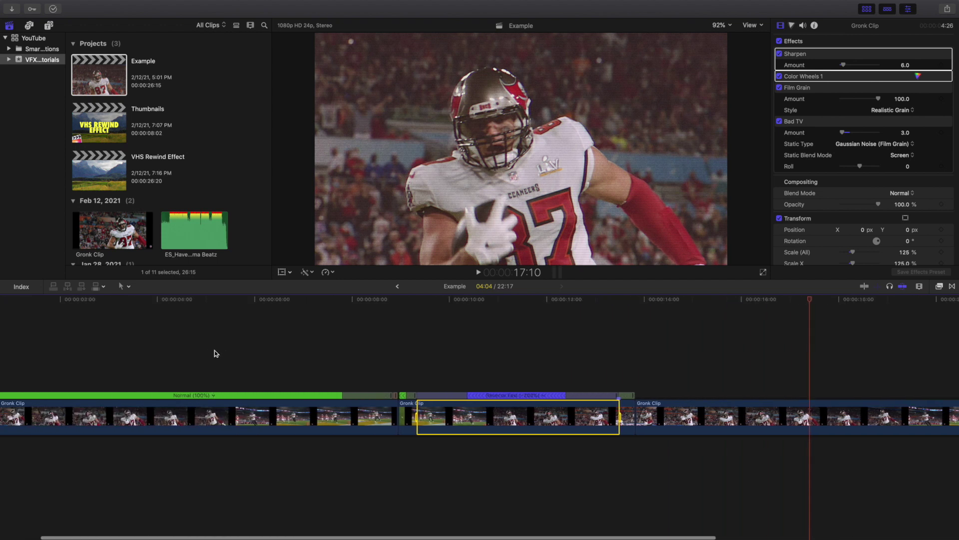
click(4, 355)
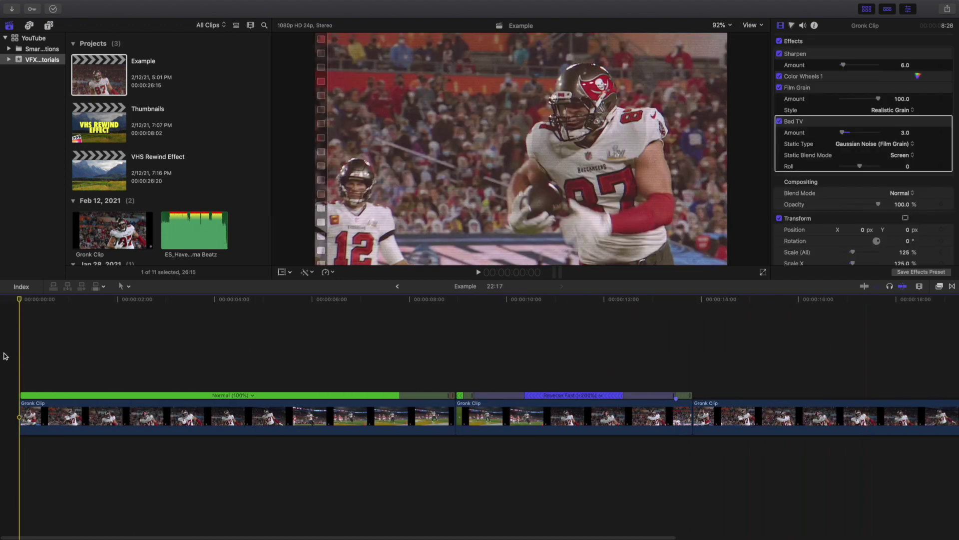
key(super+minus)
key(space)
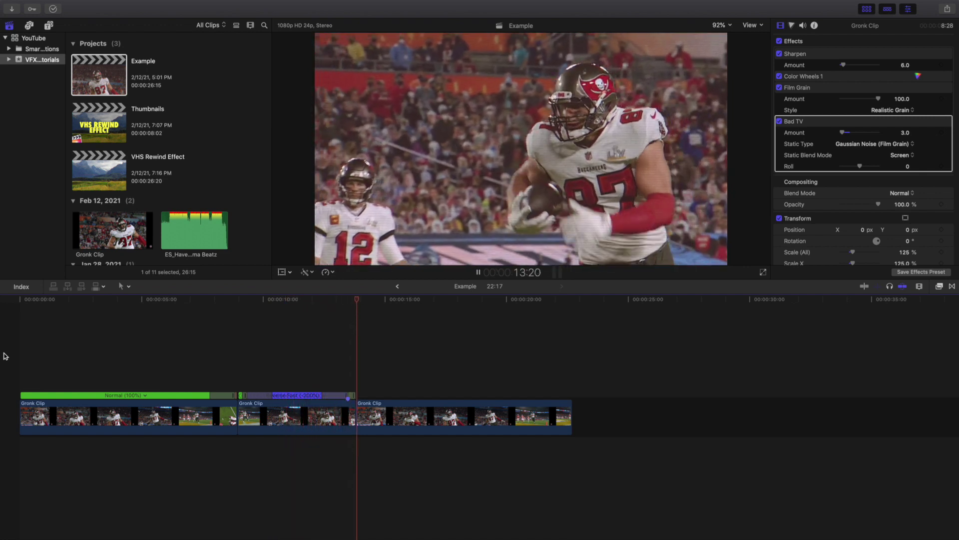
key(space)
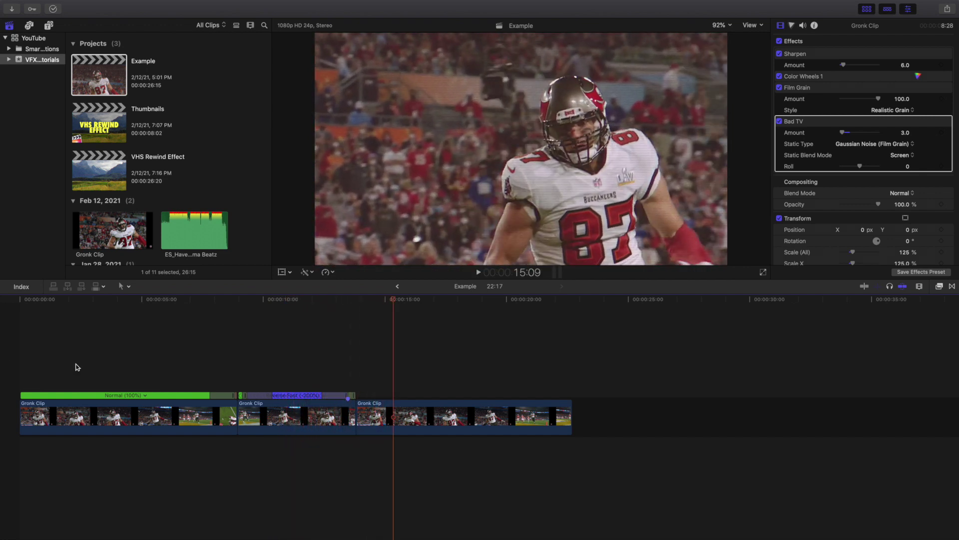
- Place the playhead at 13:22, two frames into the third Gronk Clip, and split that clip's speed there with Blade Speed
click(201, 362)
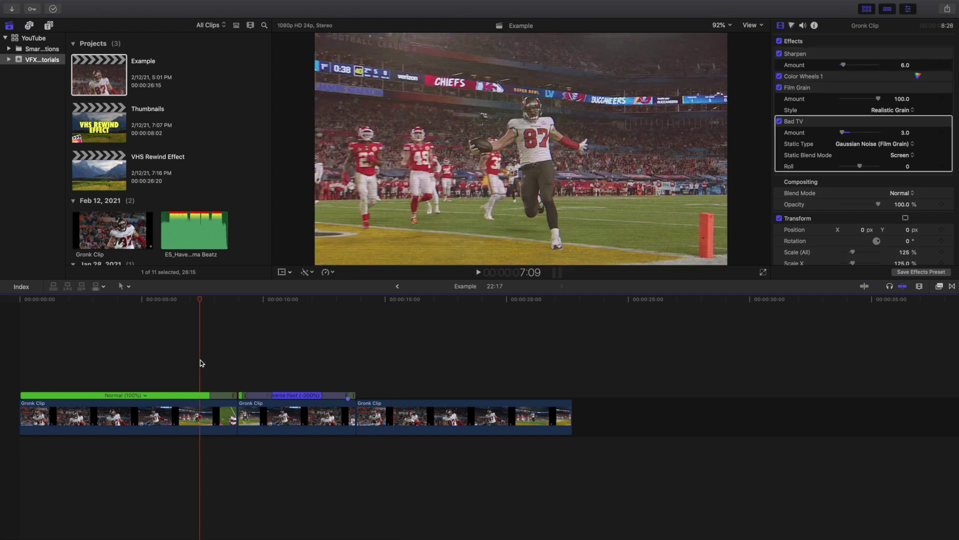
key(super+equal)
key(super+equal)
scroll(210, 360, right, 10)
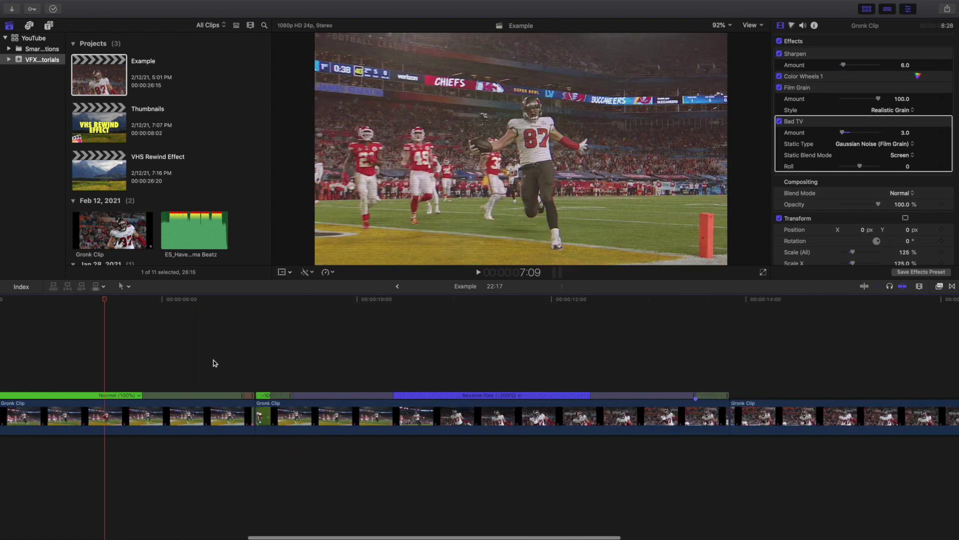
click(404, 369)
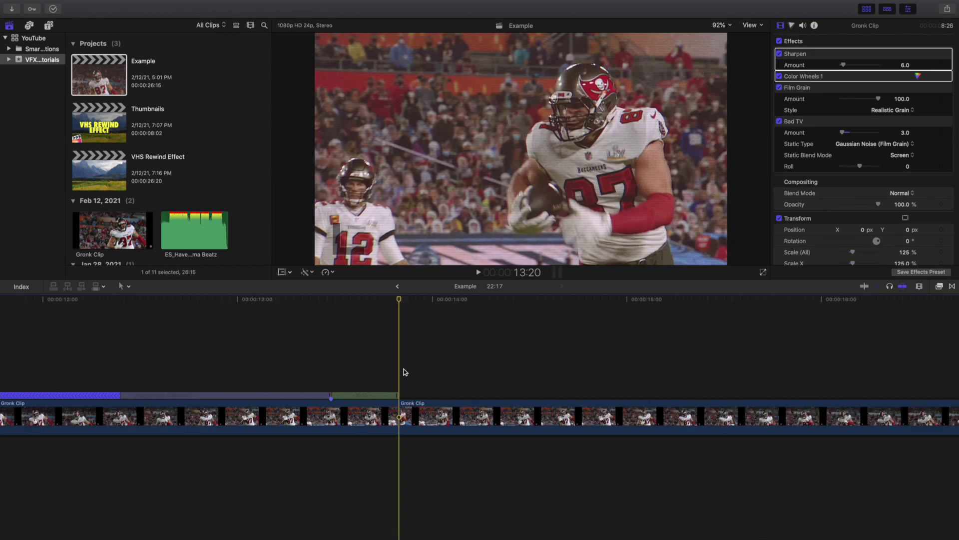
key(Right)
key(Right)
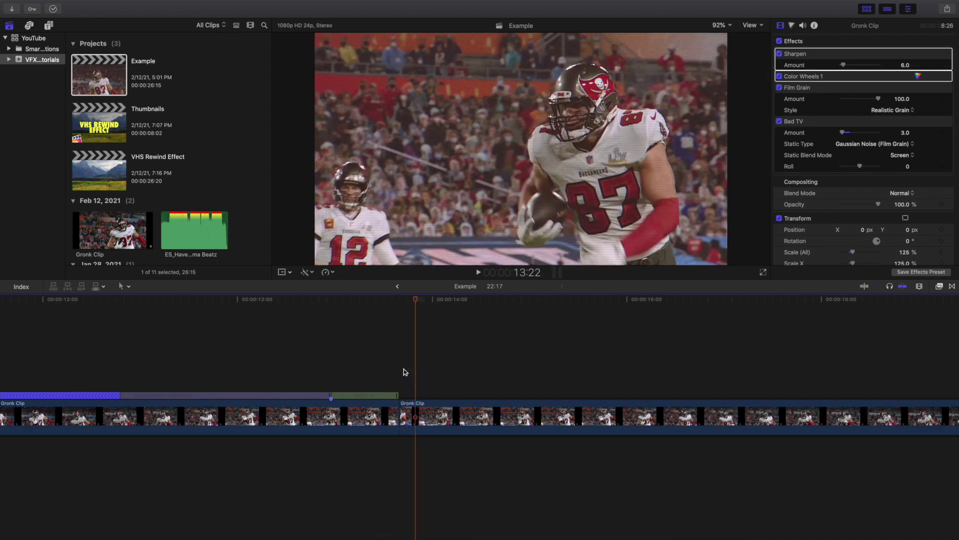
key(Left)
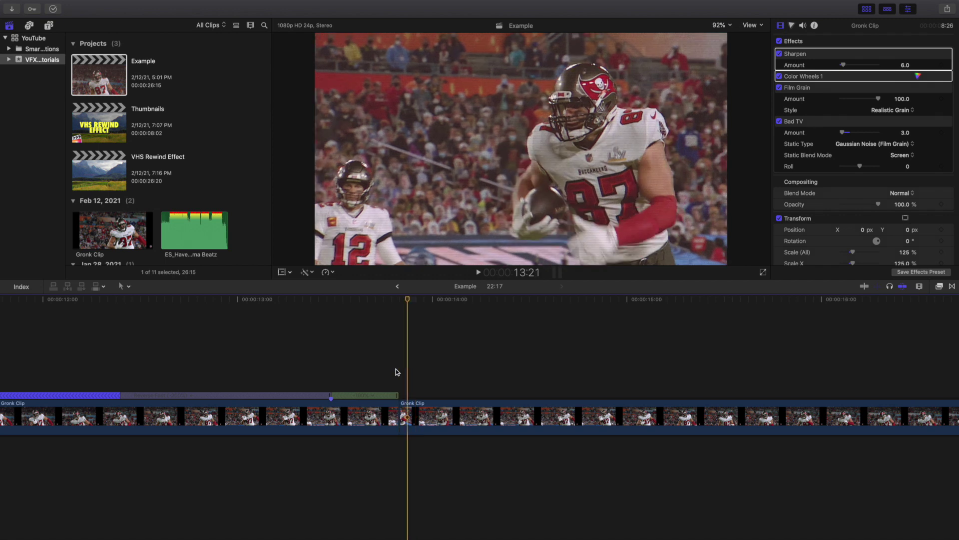
key(Right)
click(416, 408)
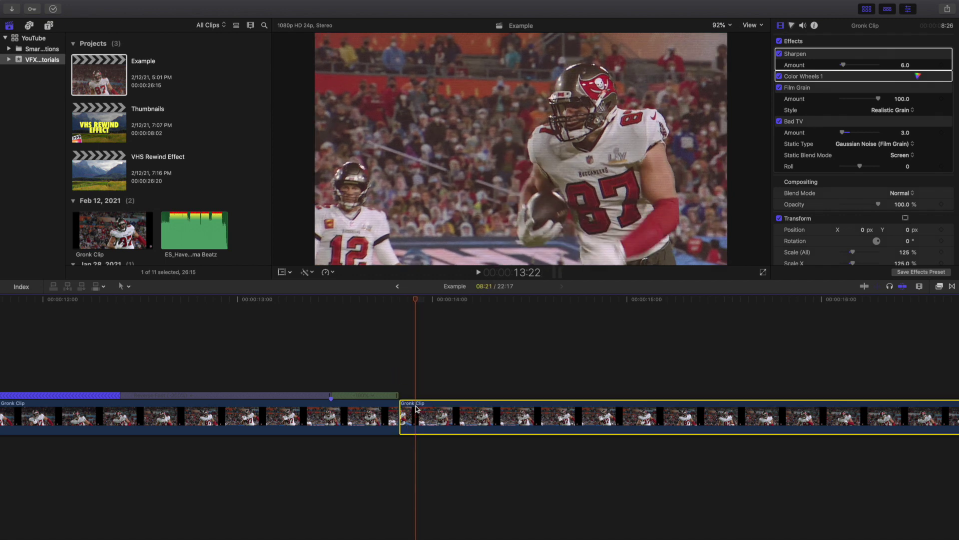
key(super+r)
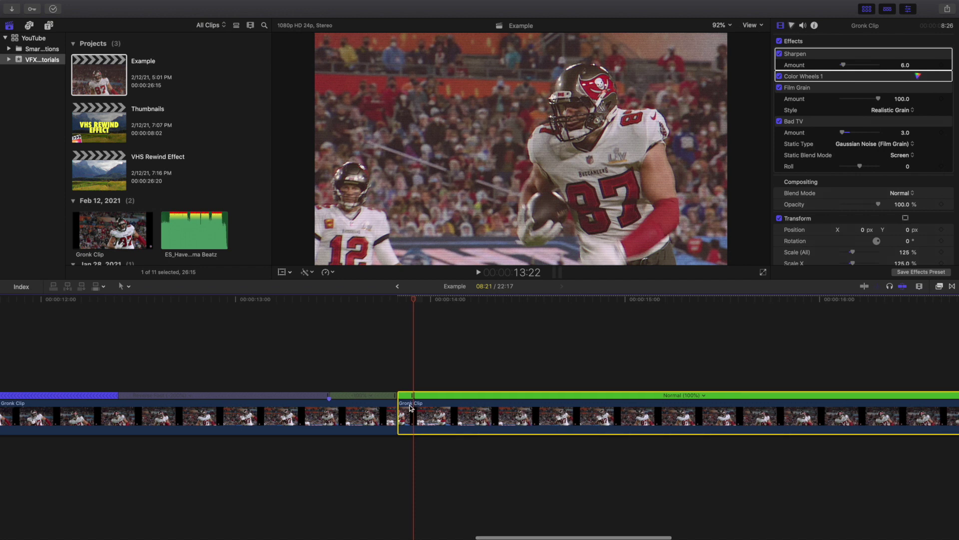
- Set the third Gronk Clip's two-frame opening speed segment to Slow 50% and turn off Preserve Pitch for it
key(super+equal)
key(super+equal)
key(super+equal)
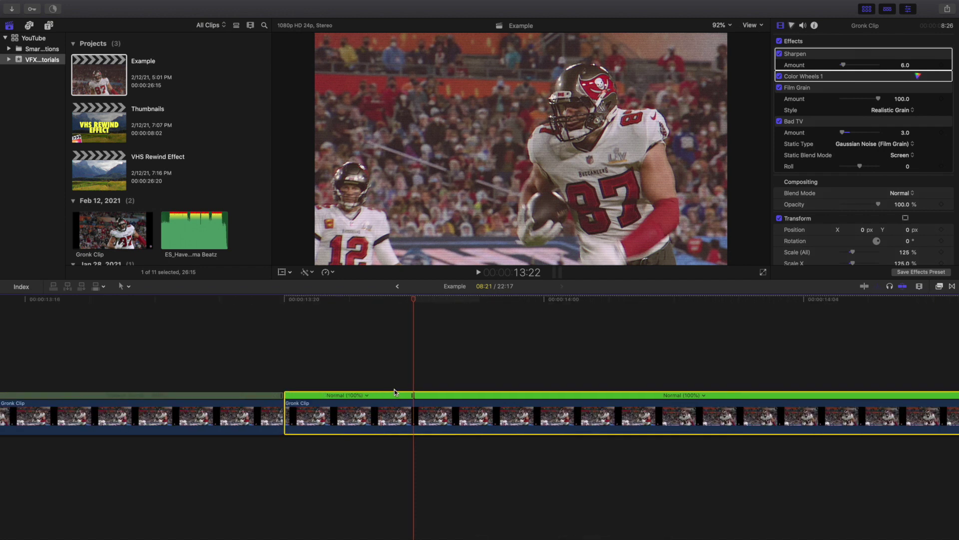
click(368, 396)
mouse_move(400, 404)
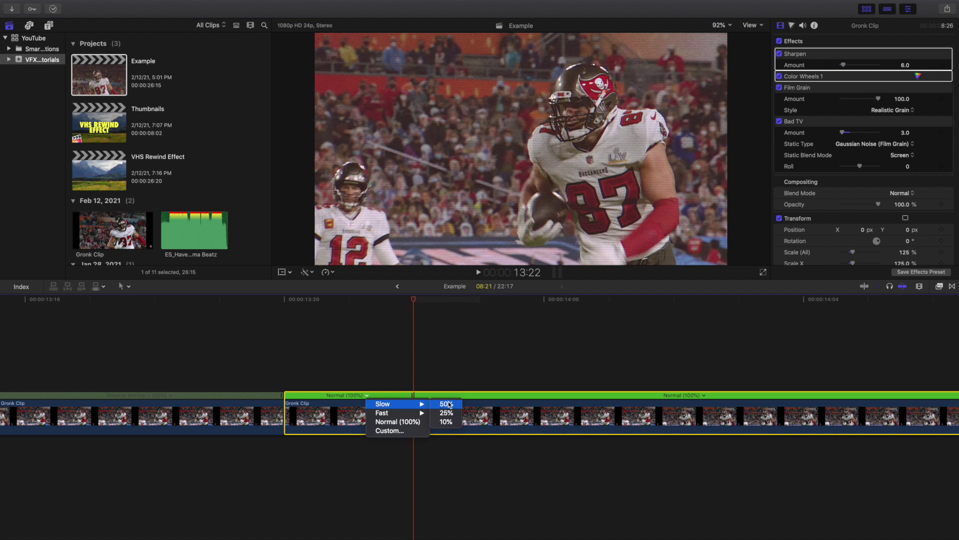
click(450, 404)
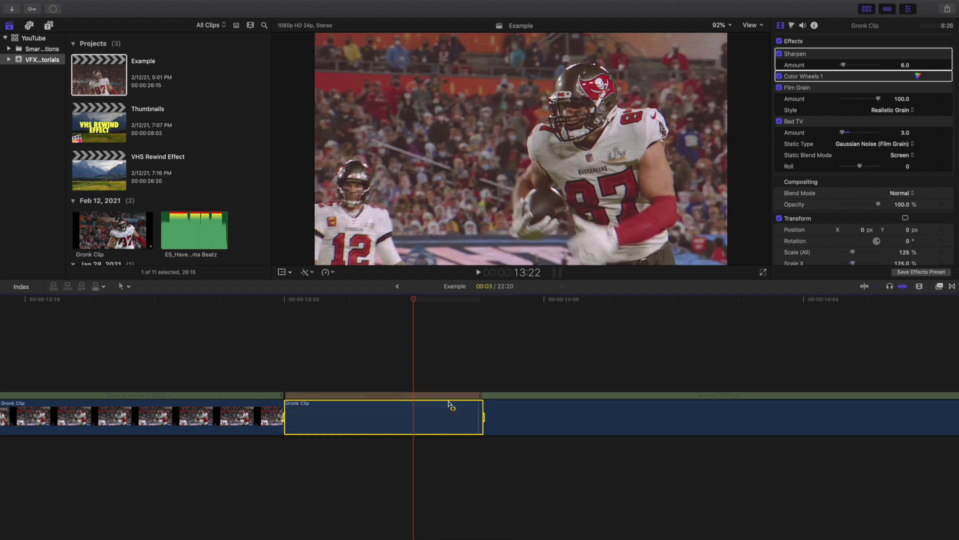
click(331, 272)
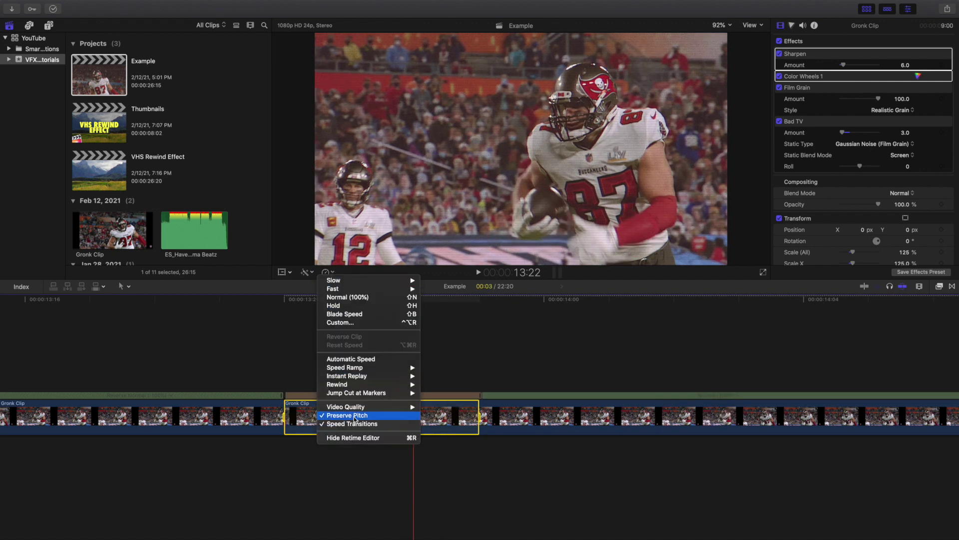
click(355, 399)
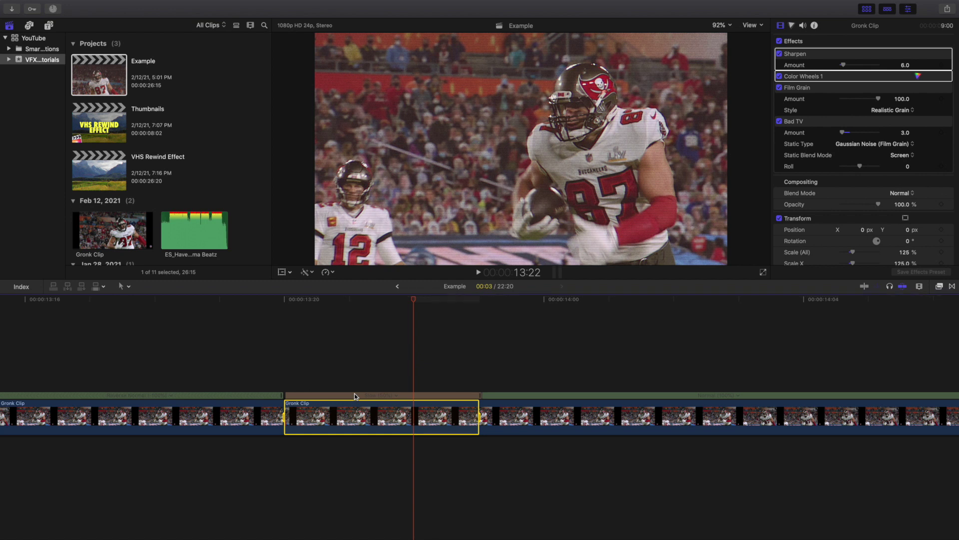
- Replay the timeline from the beginning to review the rewind together with the slowed start of the third clip
key(super+minus)
key(super+minus)
key(super+minus)
key(super+minus)
key(super+minus)
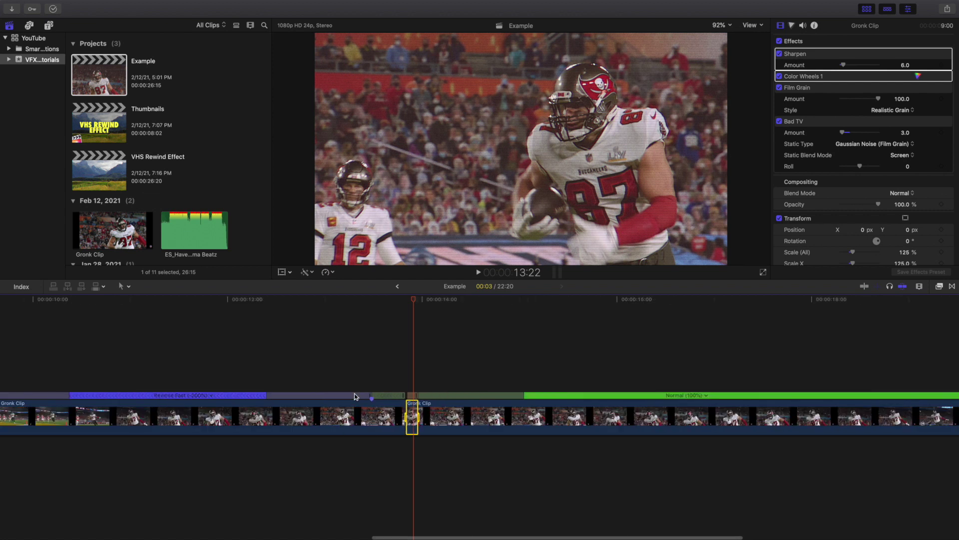
key(super+minus)
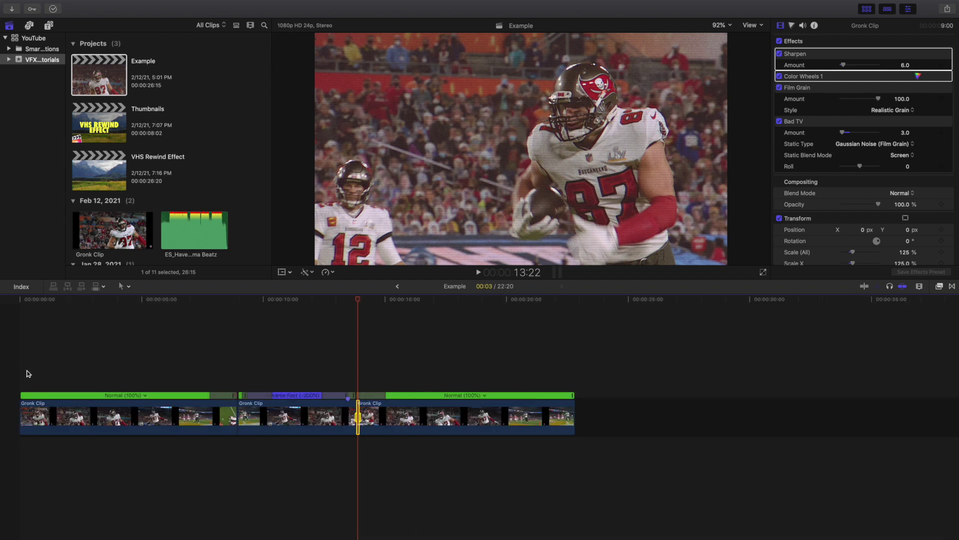
key(Home)
key(space)
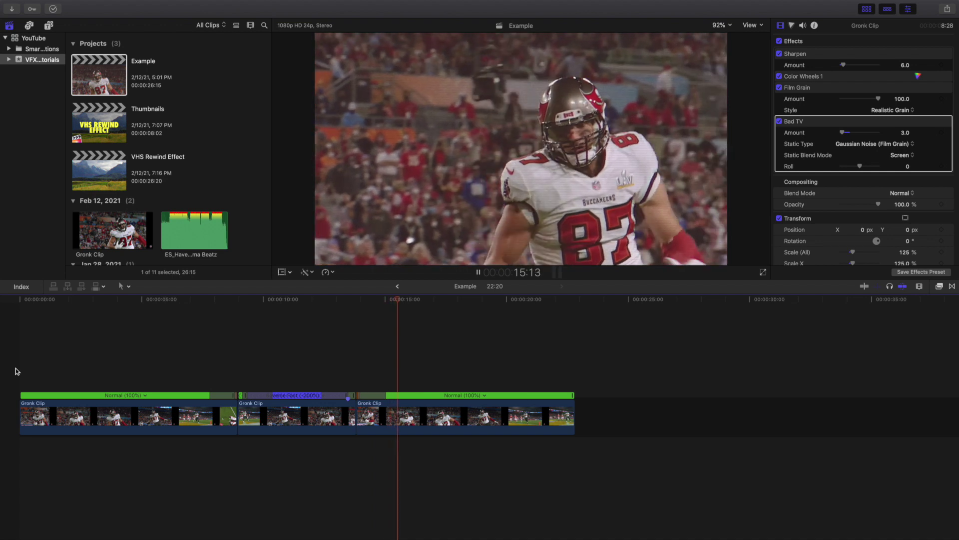
key(space)
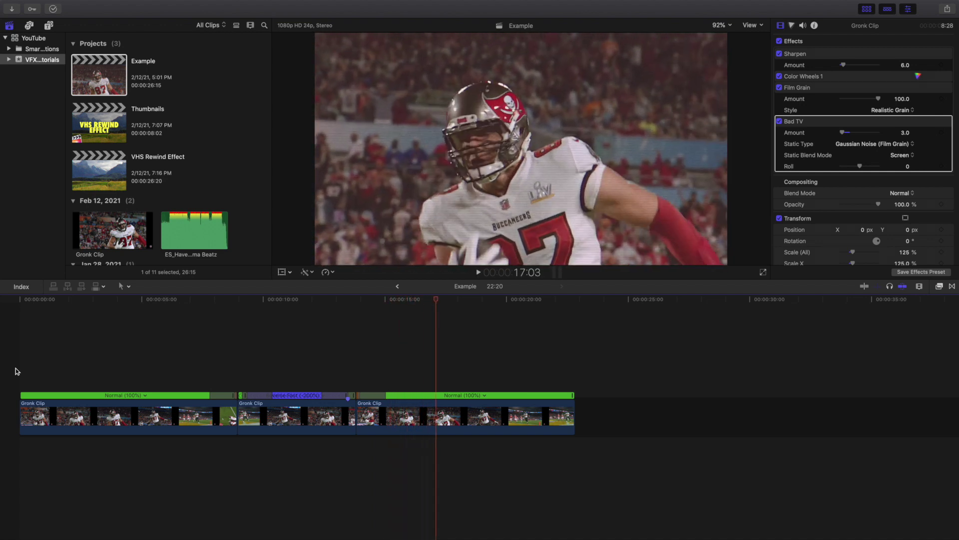
- Check the retiming options of the reversed Gronk Clip, including Preserve Pitch
key(super+equal)
key(super+equal)
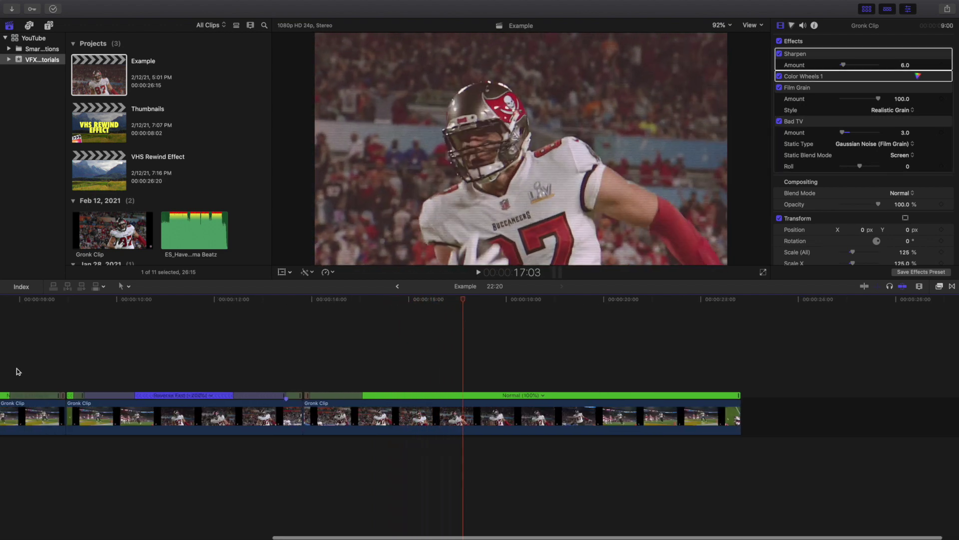
scroll(28, 373, left, 5)
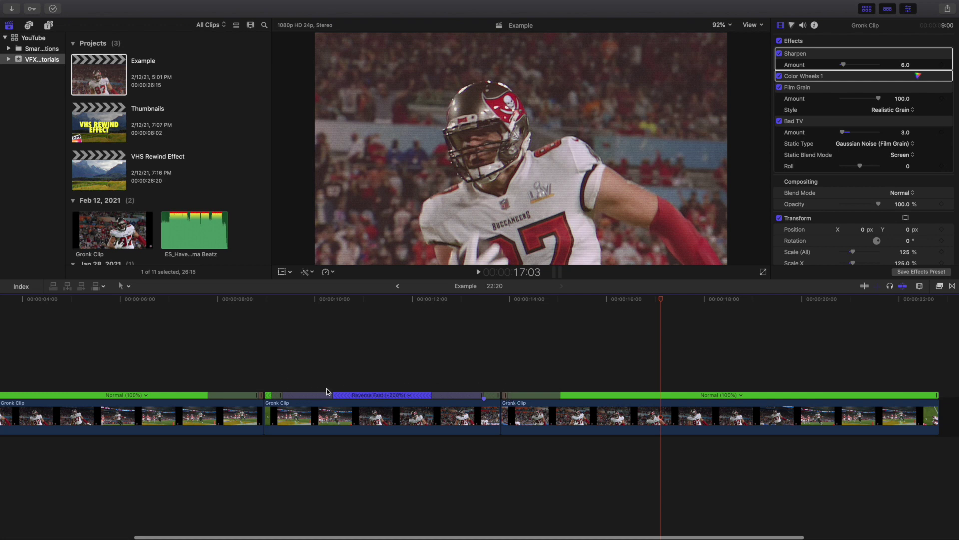
click(377, 413)
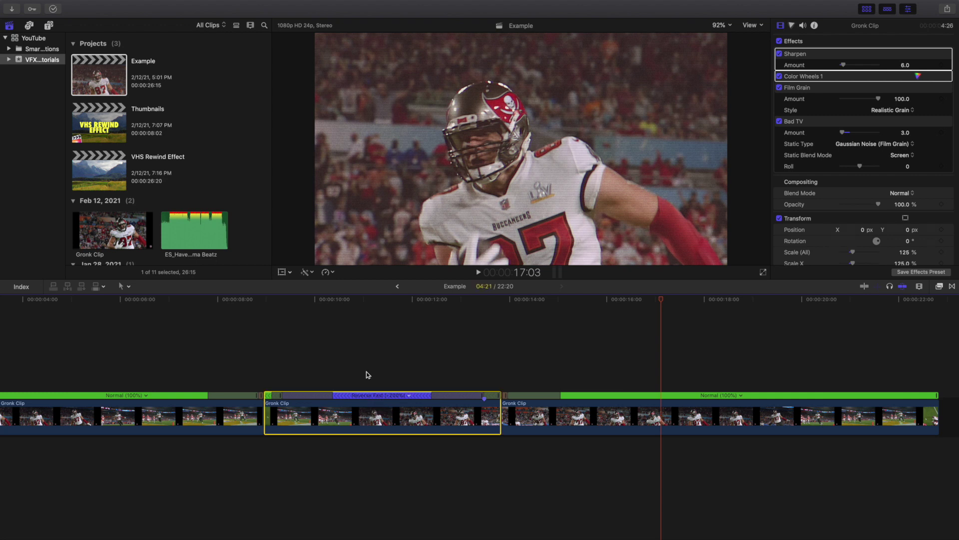
click(332, 272)
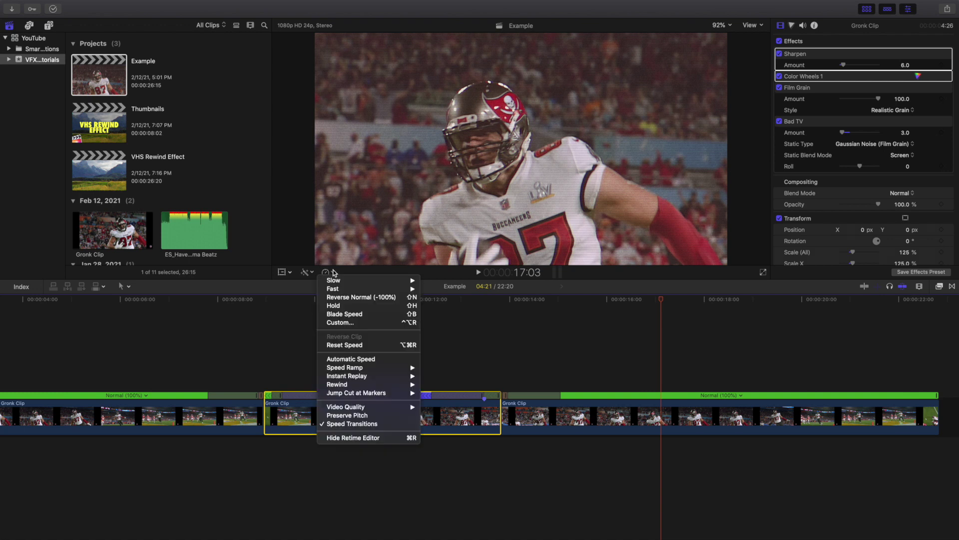
click(307, 335)
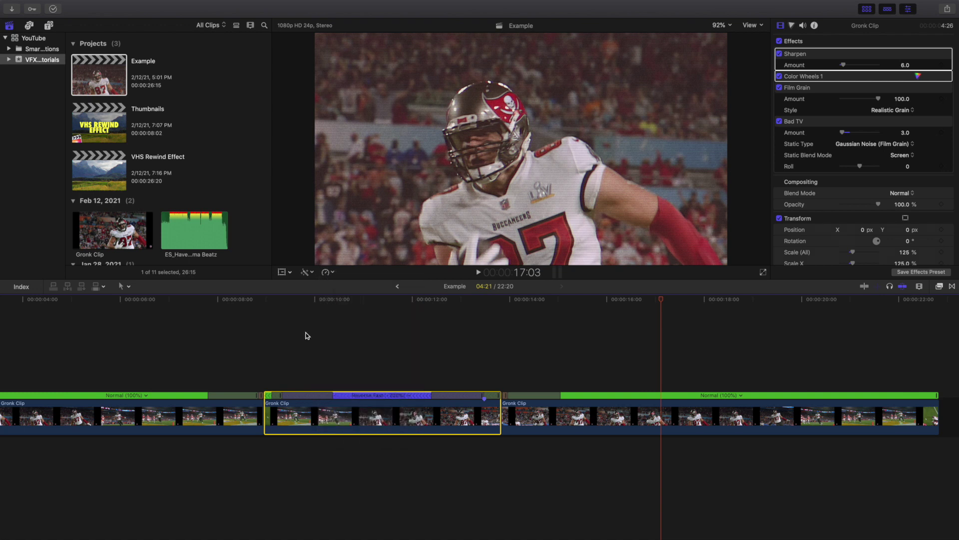
- Add the Medium adjustment layer title above the reversed Gronk Clip at 8:23 and fit its length to that clip
click(261, 334)
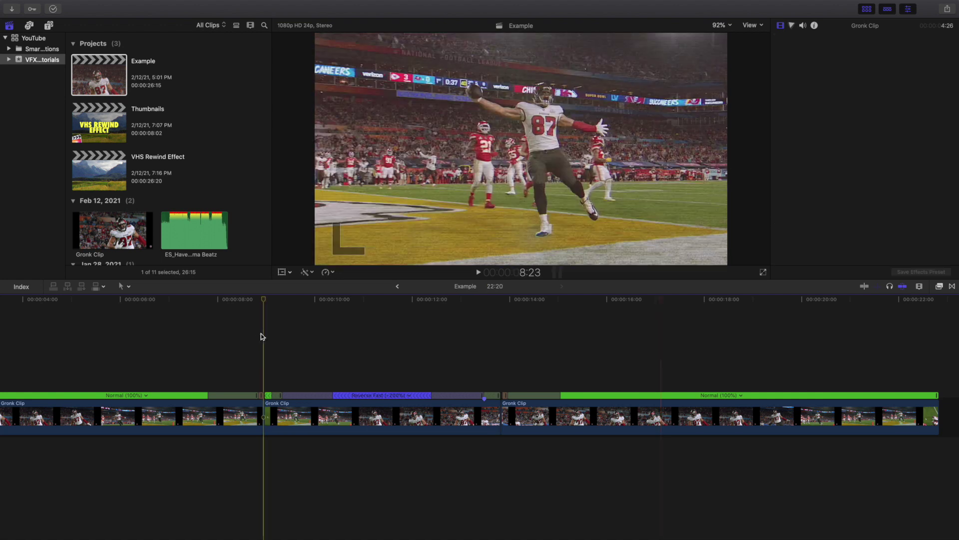
click(48, 25)
click(140, 71)
drag(140, 71, 269, 349)
drag(426, 383, 499, 383)
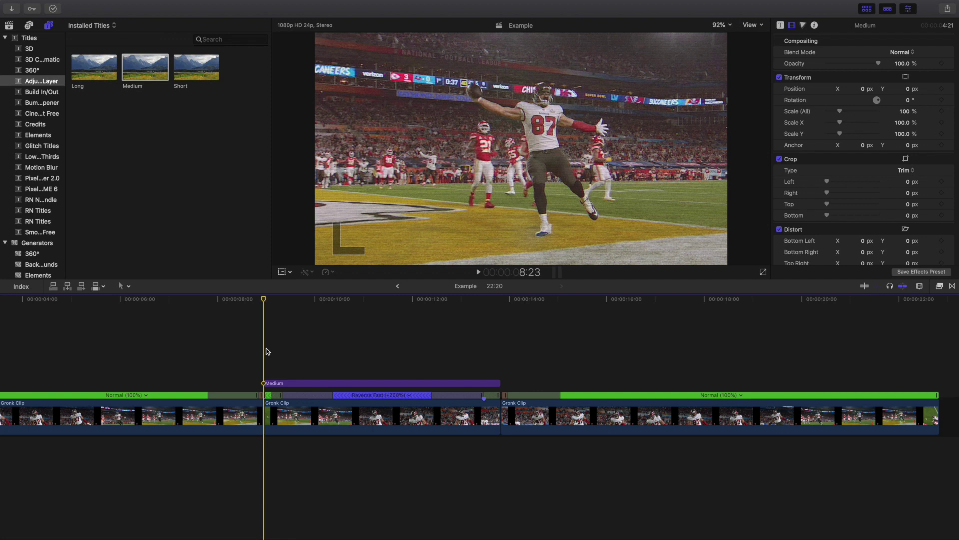
- Return the browser to the library with the Example project, and select the Medium adjustment layer in the timeline
key(super+minus)
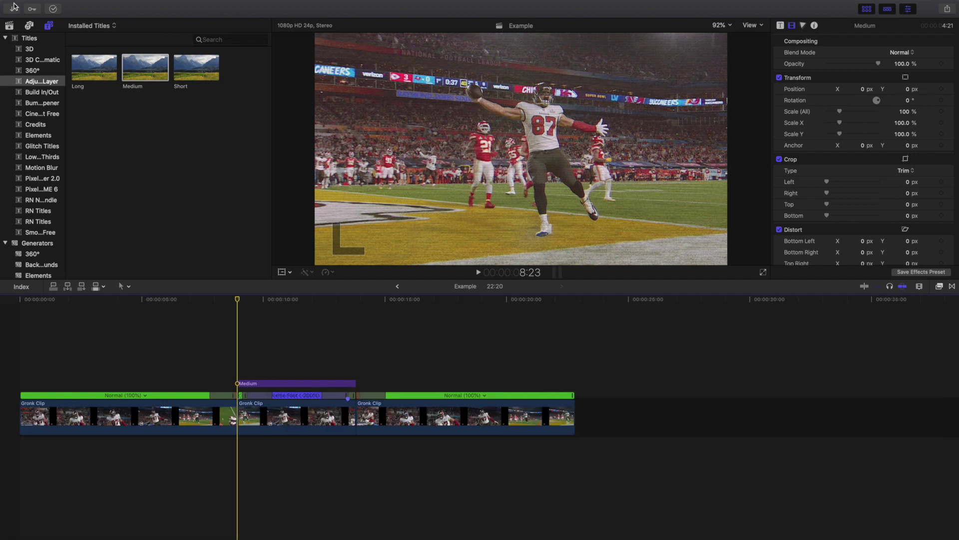
click(9, 25)
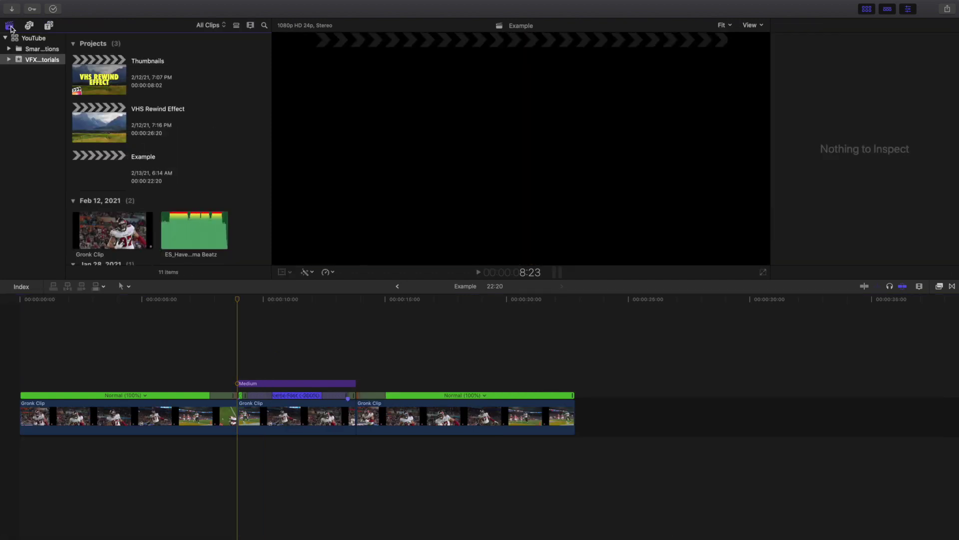
click(97, 163)
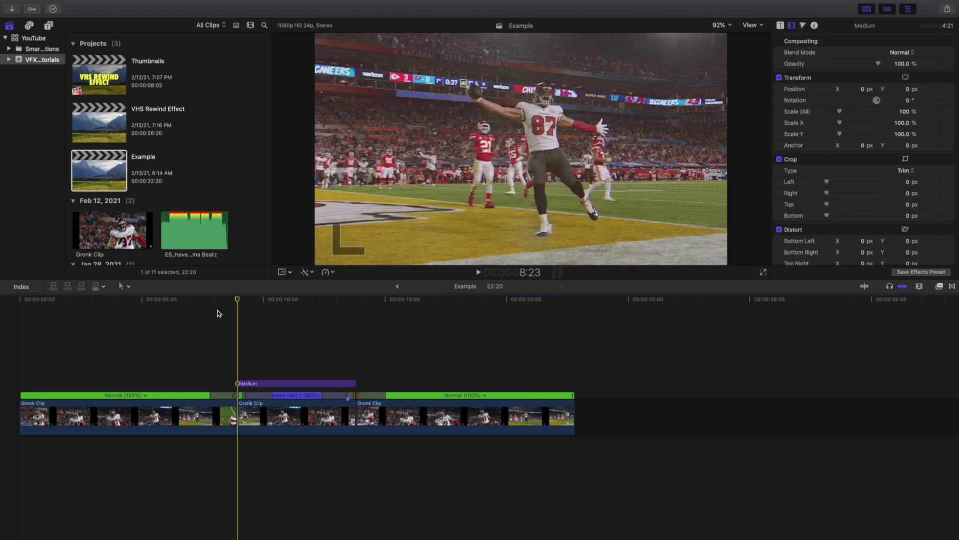
click(286, 383)
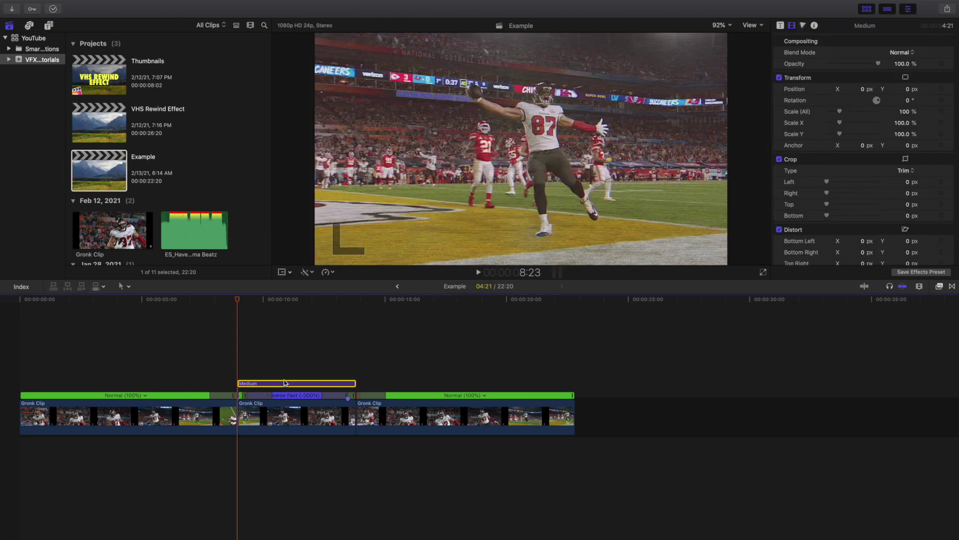
- Apply the VHS effect from the RN New Wave Bundle category to the Medium adjustment layer, clearing the old effect search
click(940, 287)
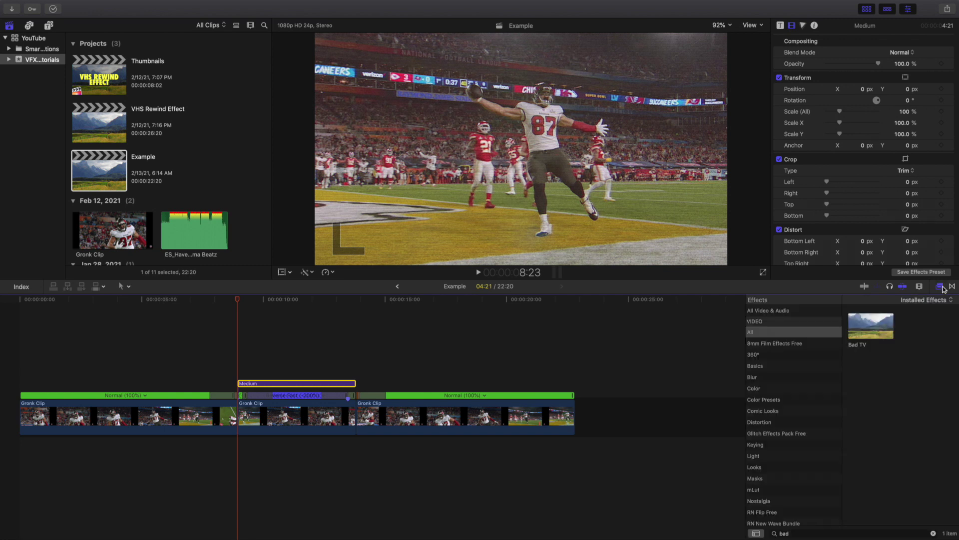
click(933, 533)
scroll(788, 377, down, 5)
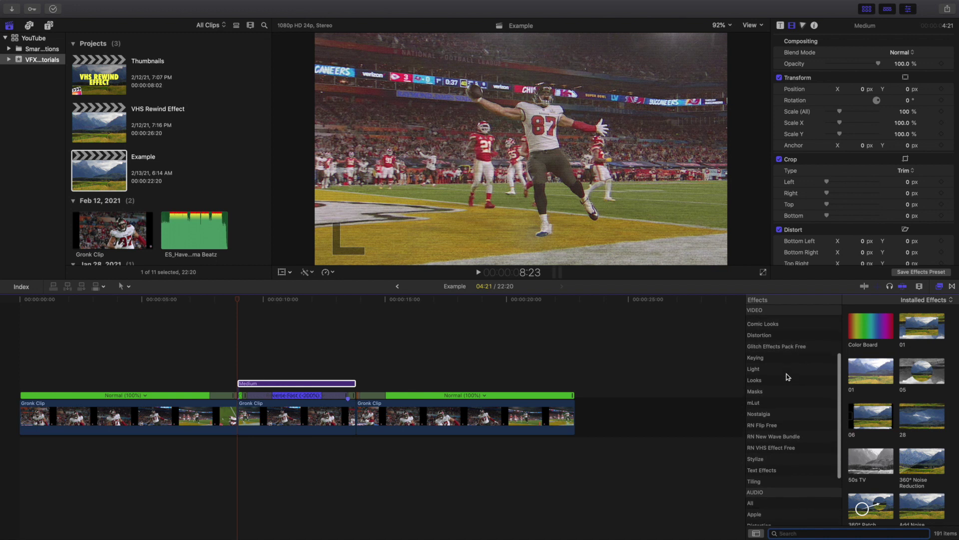
click(782, 437)
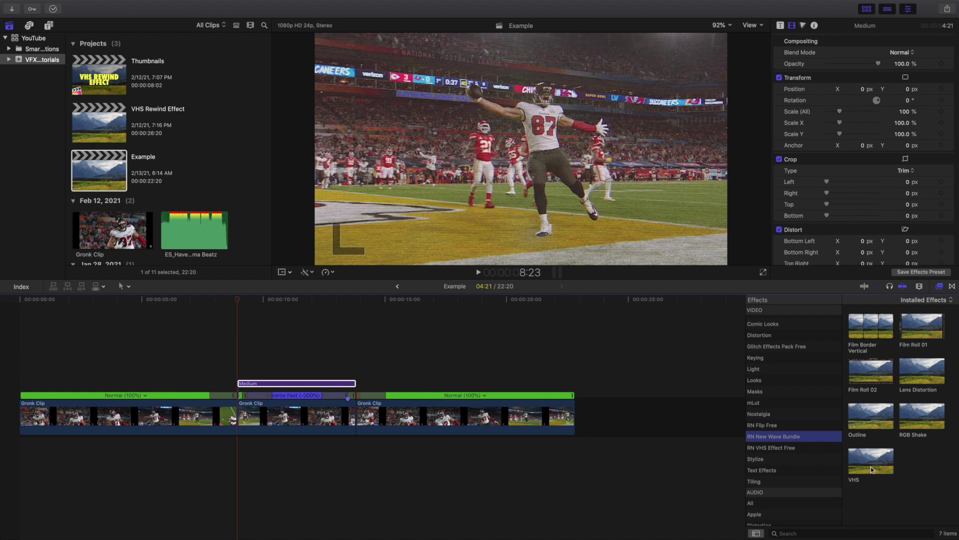
drag(870, 462, 329, 385)
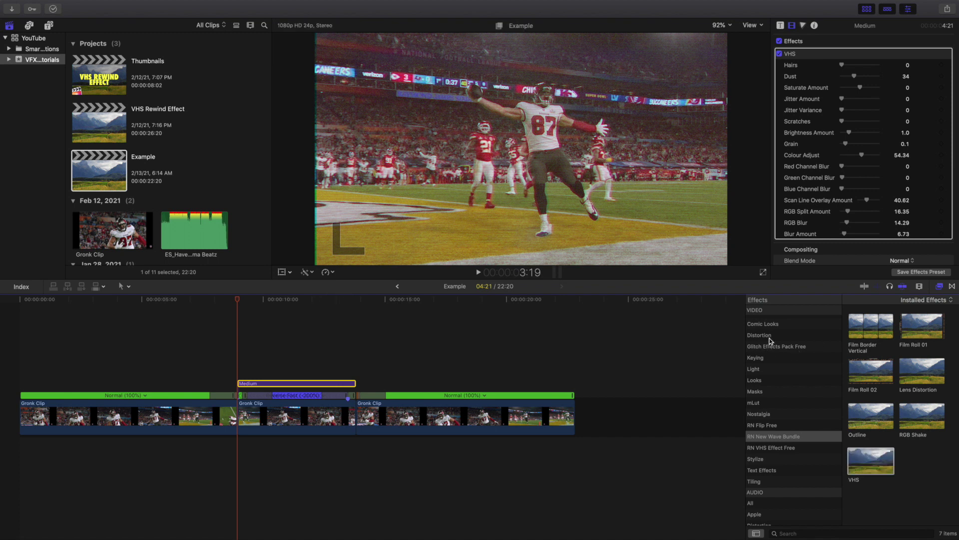
- Set the VHS effect's Jitter Variance and Jitter Amount to 0.2 each, and close the effects browser
click(907, 109)
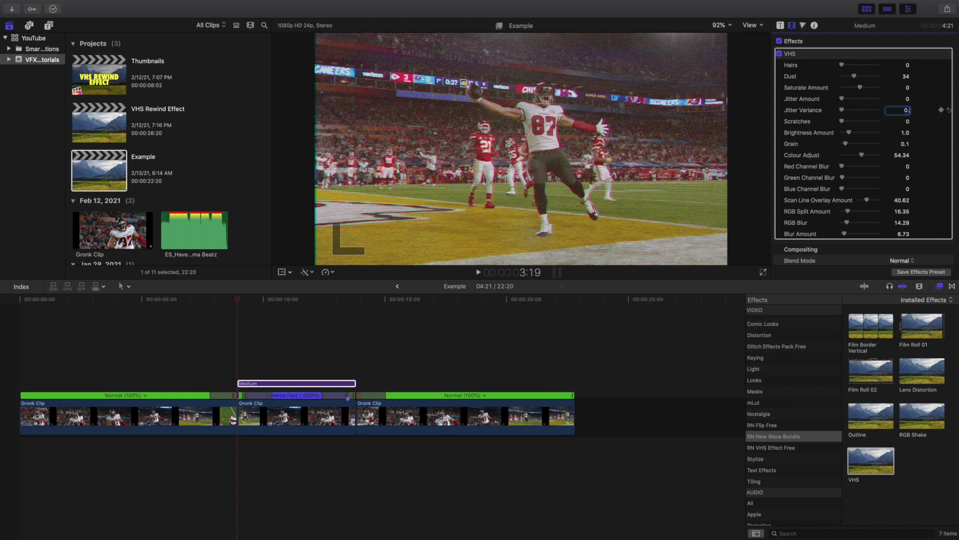
key(Return)
click(907, 99)
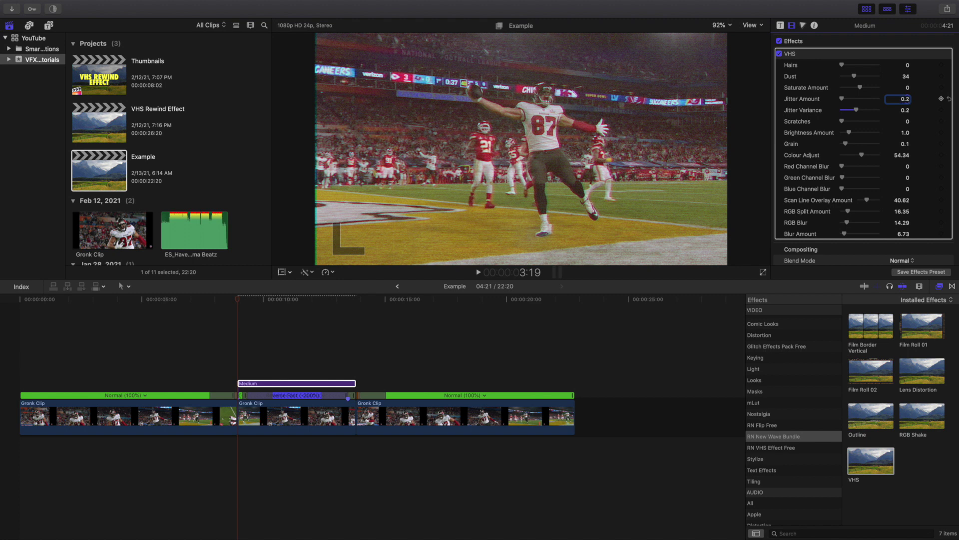
text(0.2)
key(Return)
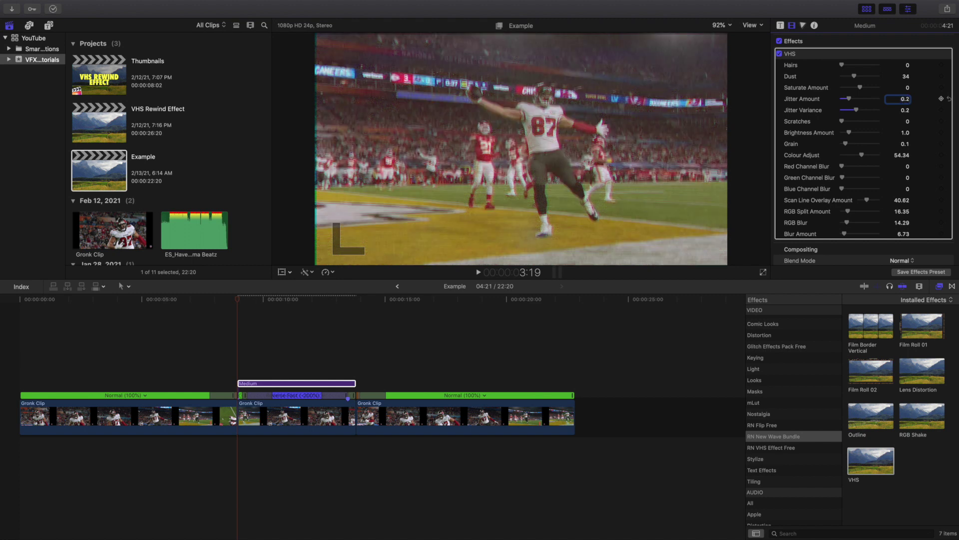
click(942, 287)
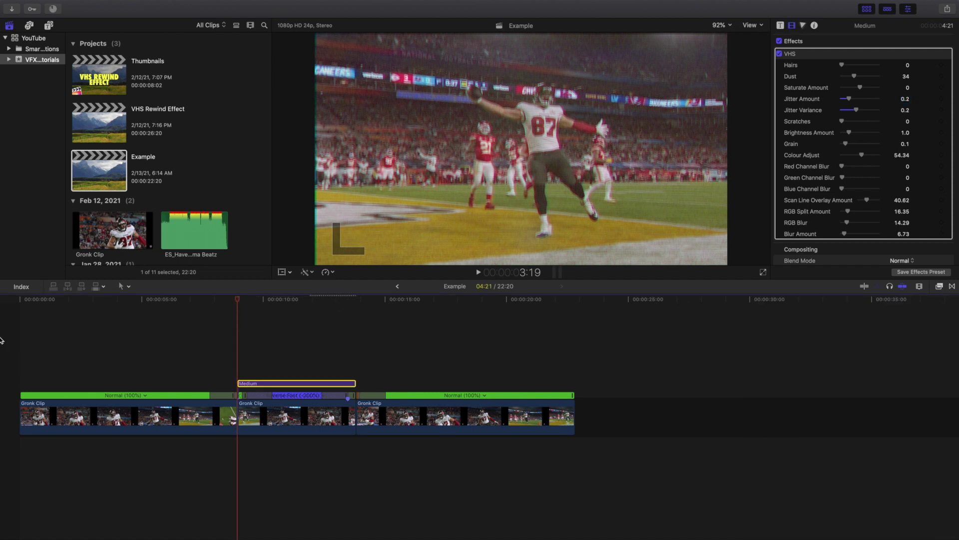
- Deselect everything and play the timeline from the beginning to review the rewind with the VHS effect
key(super+shift+a)
key(Home)
key(space)
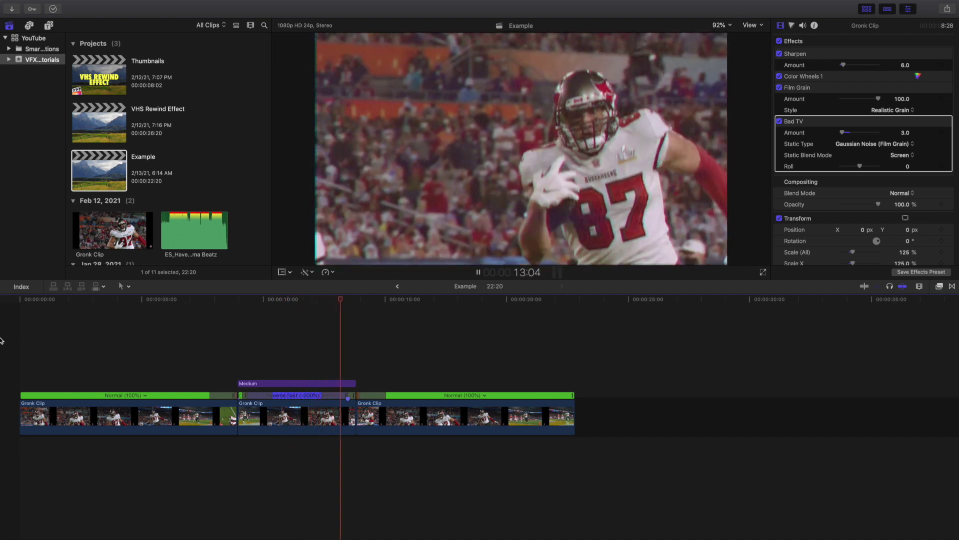
key(space)
key(Home)
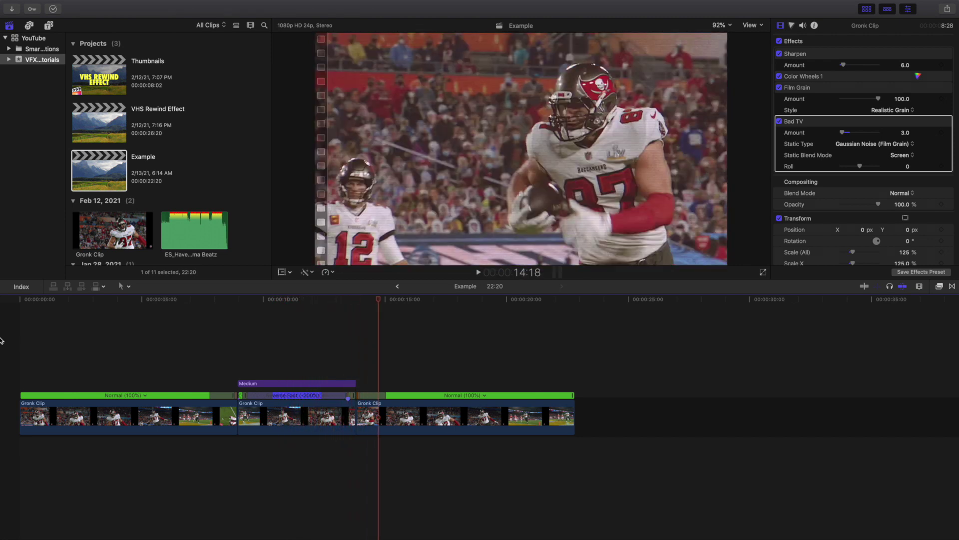
key(space)
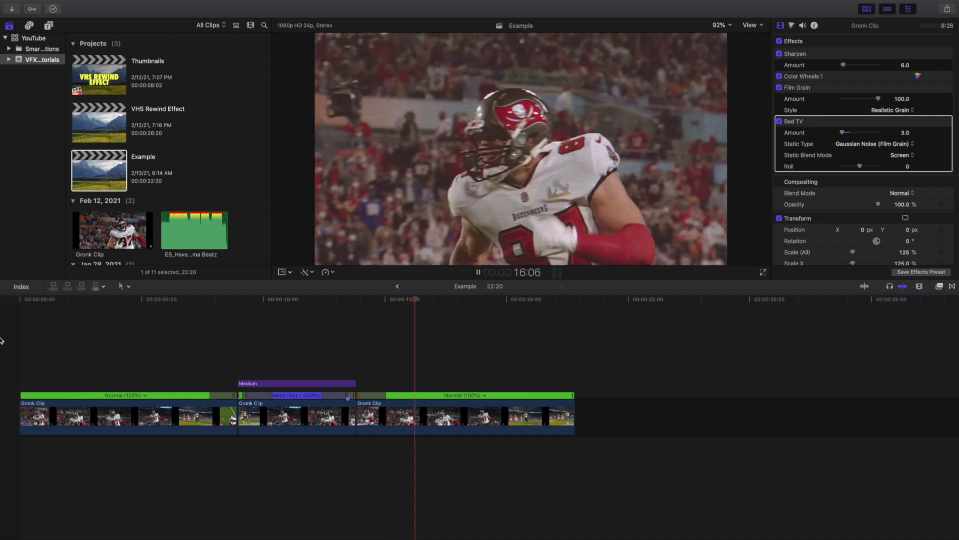
key(space)
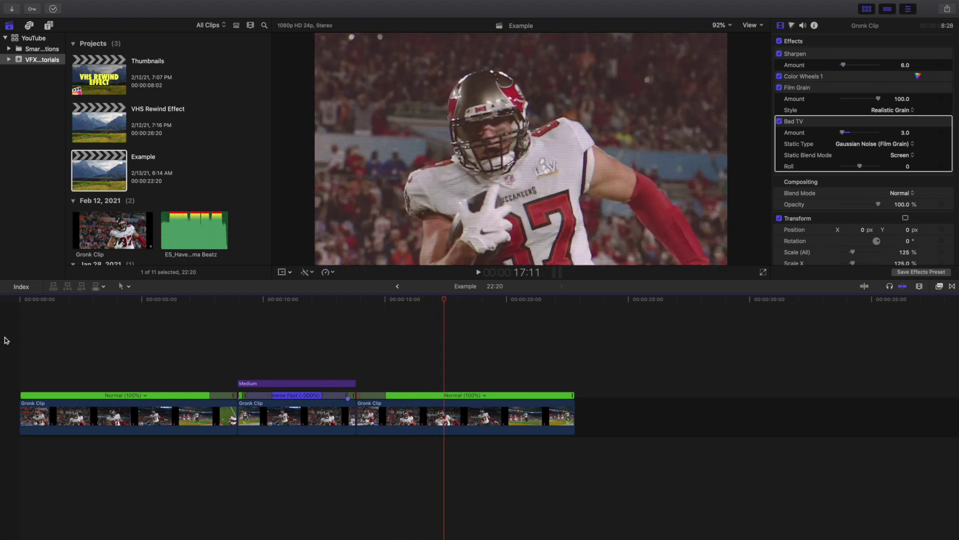
- Replay the end of the first Gronk Clip and its transition into the rewind, continuing through the third clip
click(198, 341)
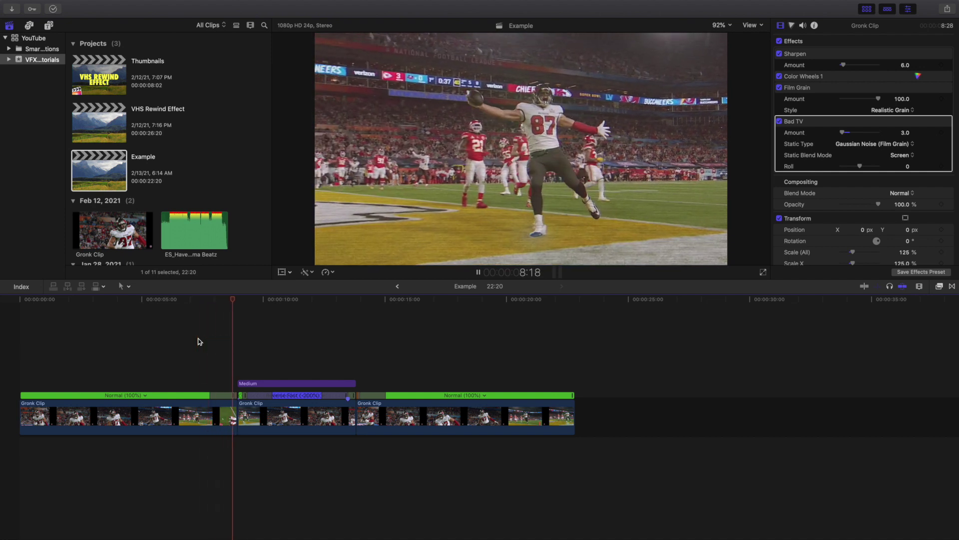
key(space)
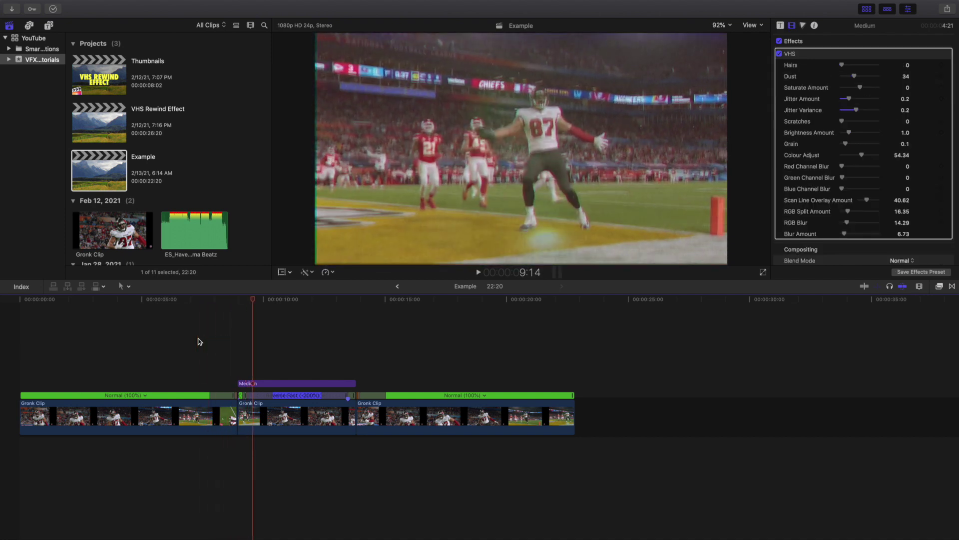
click(198, 339)
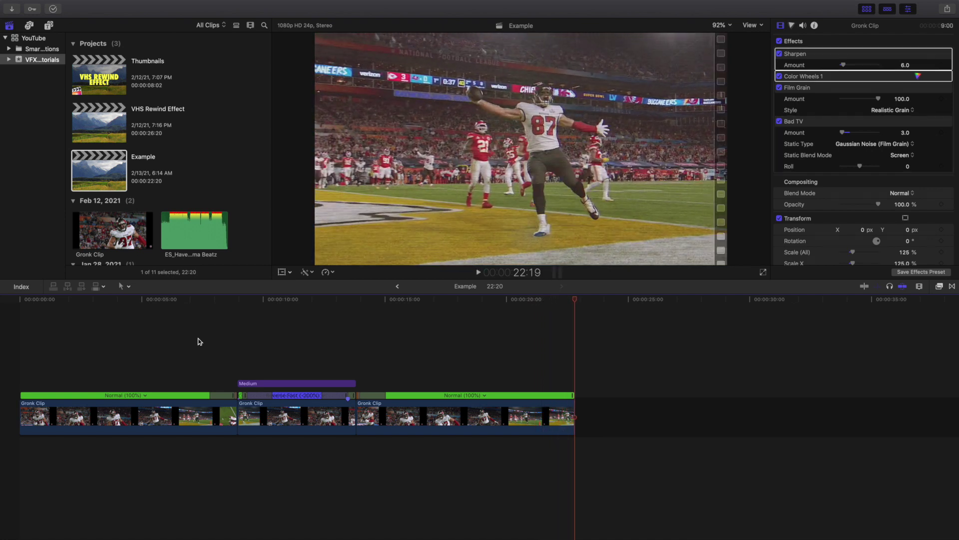
key(space)
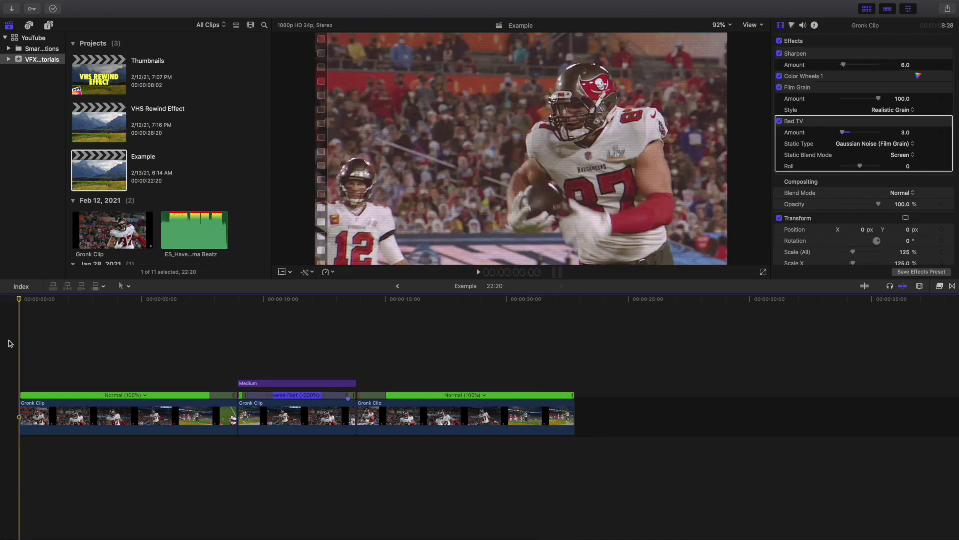